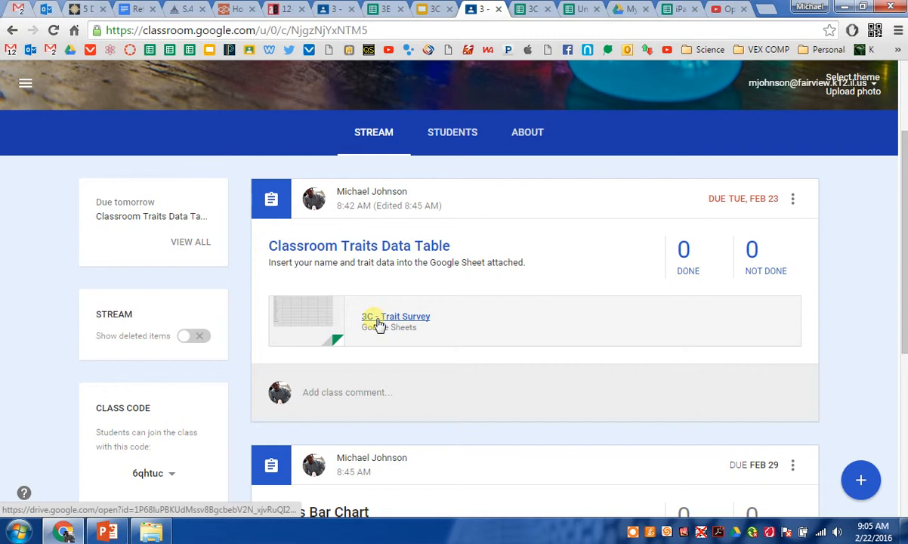
Step: Open the 3E - Erickson Traits Survey sheet and review the Tongue Rolling column for all students
{"action": "scroll", "coordinate": [515, 327], "scroll_direction": "up", "scroll_amount": 2}
{"action": "scroll", "coordinate": [514, 327], "scroll_direction": "down", "scroll_amount": 1}
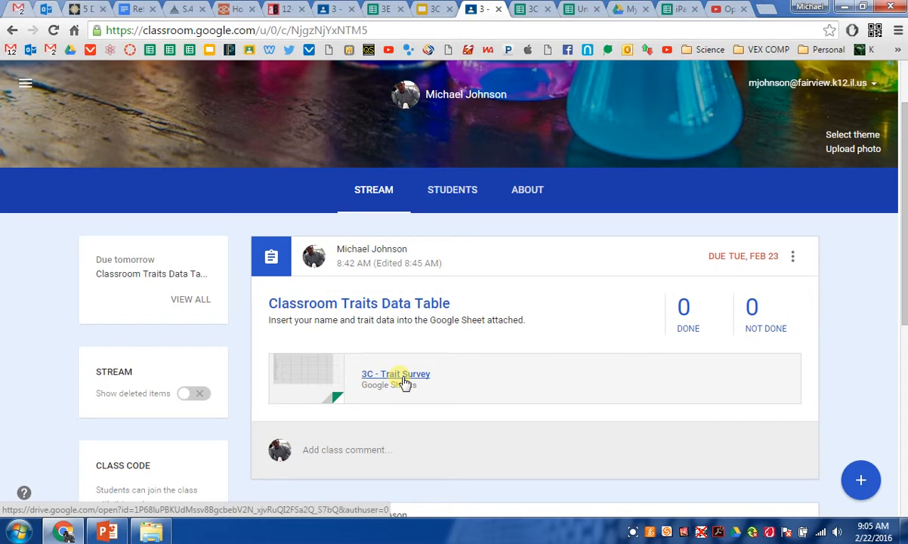
{"action": "left_click", "coordinate": [381, 8]}
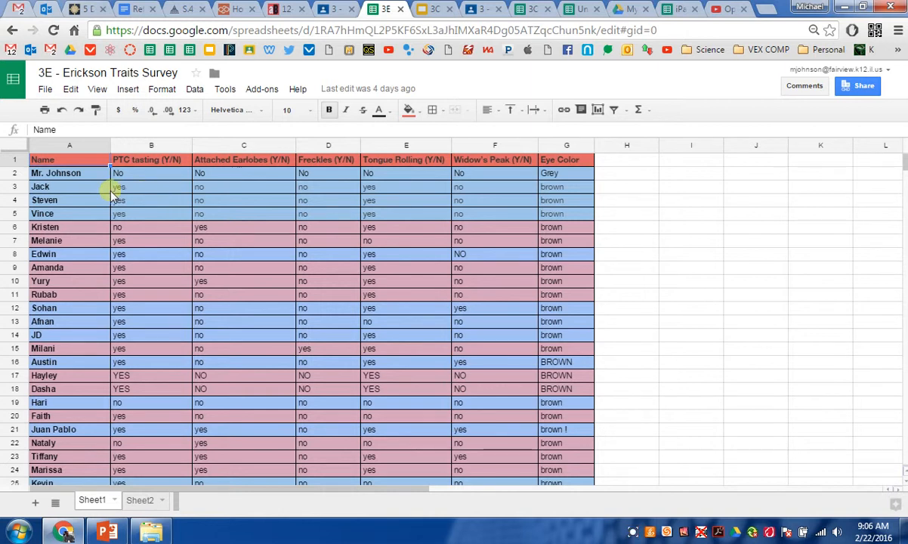
{"action": "left_click", "coordinate": [15, 176]}
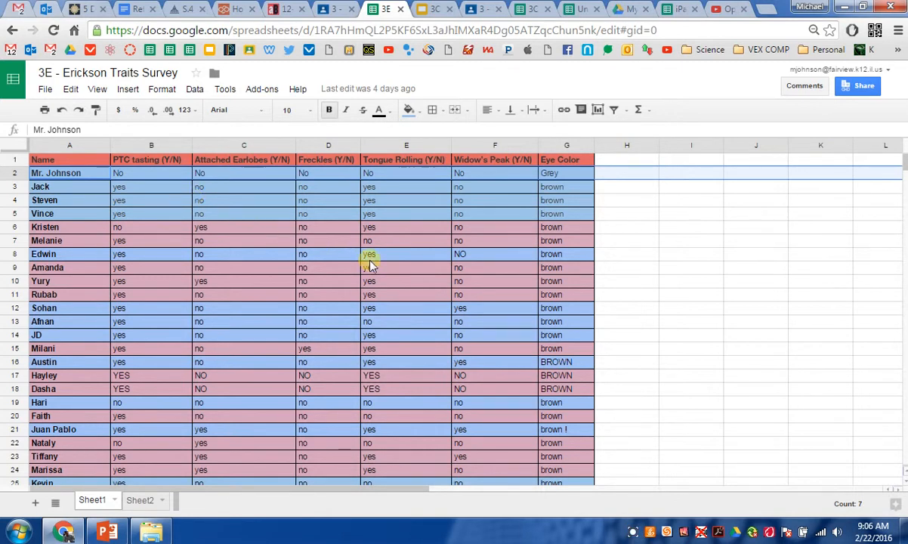
{"action": "scroll", "coordinate": [462, 260], "scroll_direction": "down", "scroll_amount": 4}
{"action": "scroll", "coordinate": [462, 261], "scroll_direction": "up", "scroll_amount": 4}
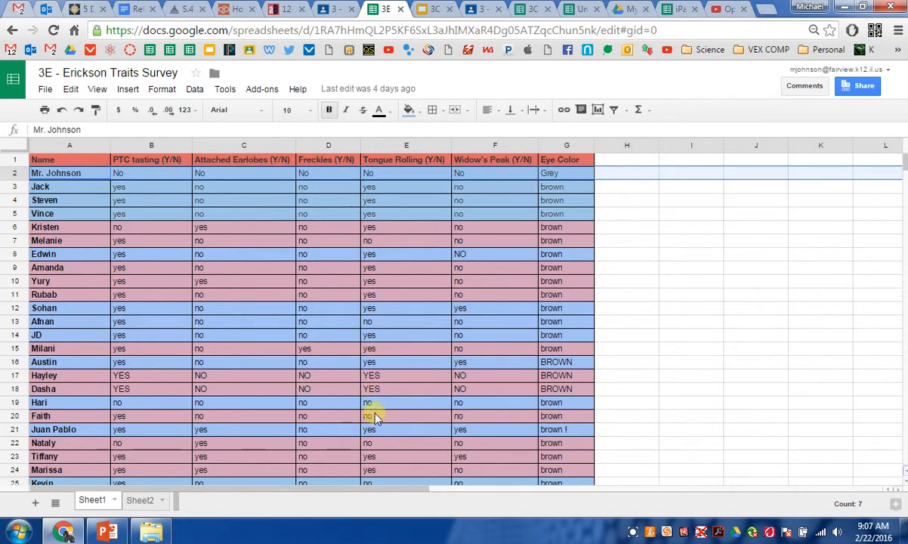
{"action": "scroll", "coordinate": [378, 447], "scroll_direction": "down", "scroll_amount": 3}
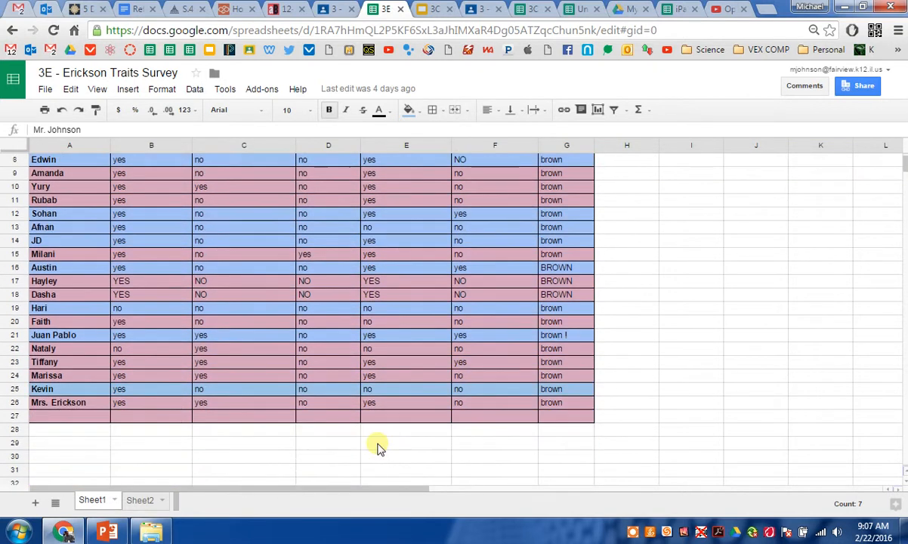
{"action": "scroll", "coordinate": [407, 423], "scroll_direction": "up", "scroll_amount": 3}
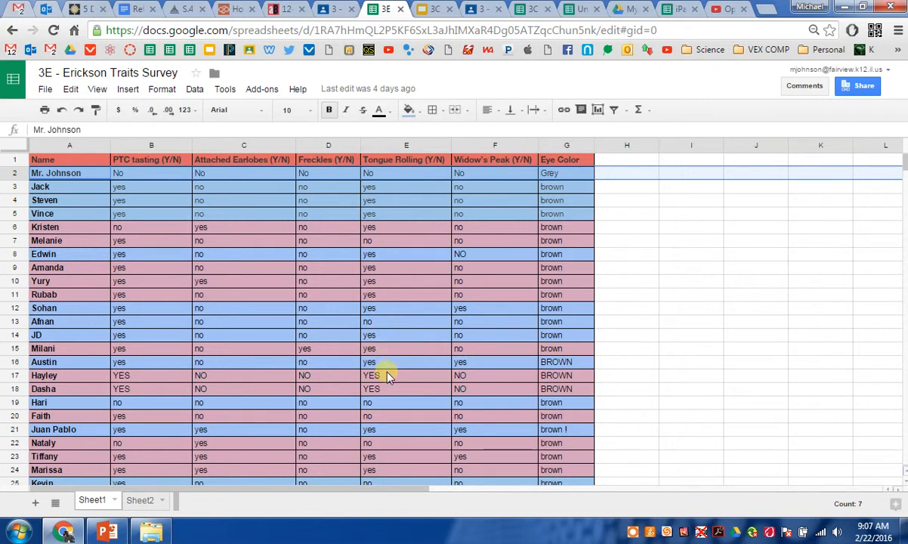
{"action": "scroll", "coordinate": [393, 388], "scroll_direction": "down", "scroll_amount": 2}
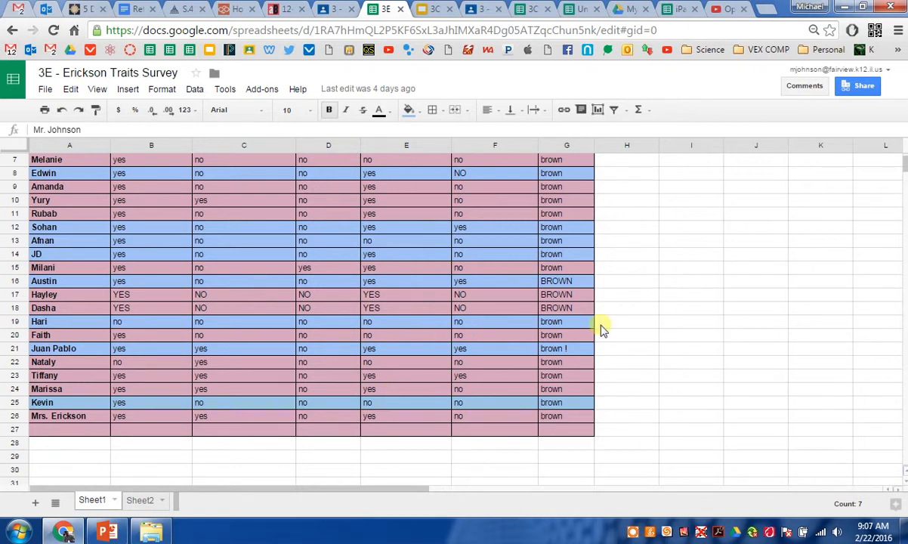
{"action": "scroll", "coordinate": [662, 340], "scroll_direction": "up", "scroll_amount": 2}
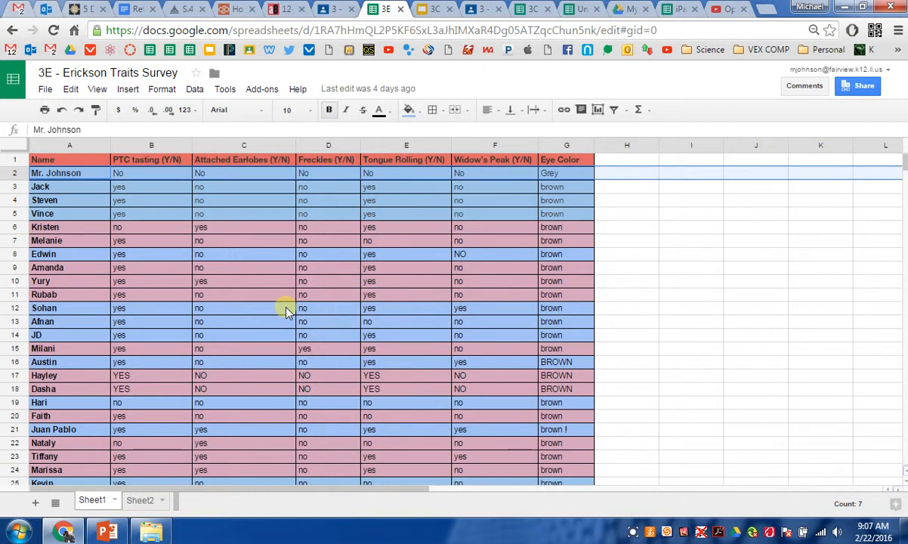
Step: Create a new blank spreadsheet
{"action": "left_click", "coordinate": [44, 91]}
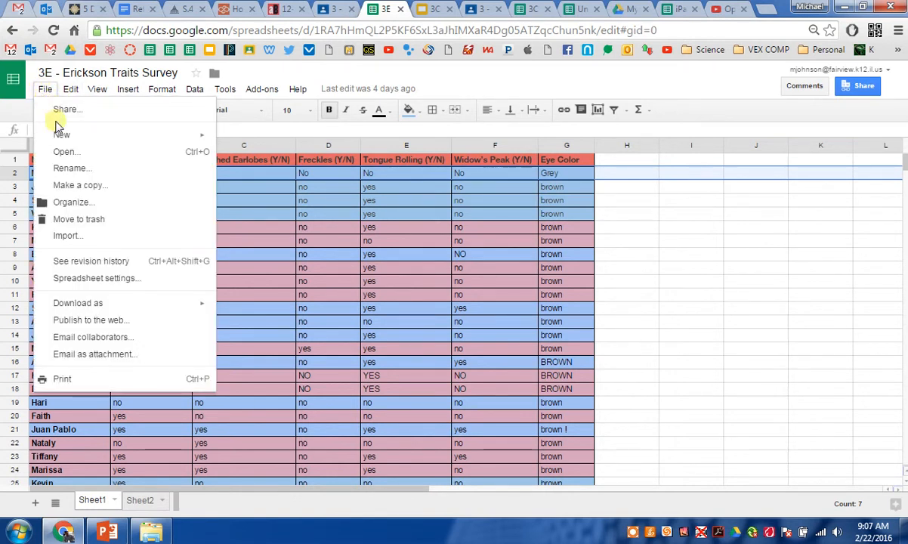
{"action": "mouse_move", "coordinate": [64, 139]}
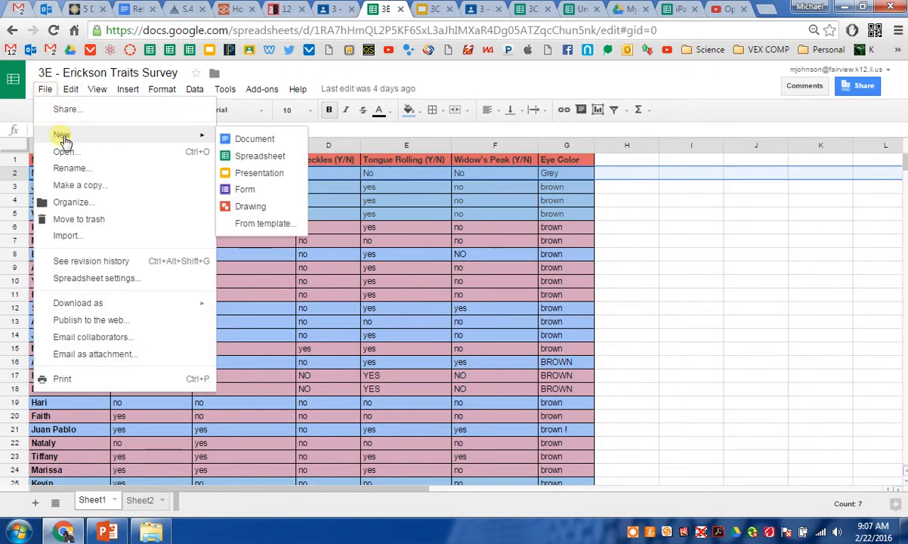
{"action": "left_click", "coordinate": [257, 158]}
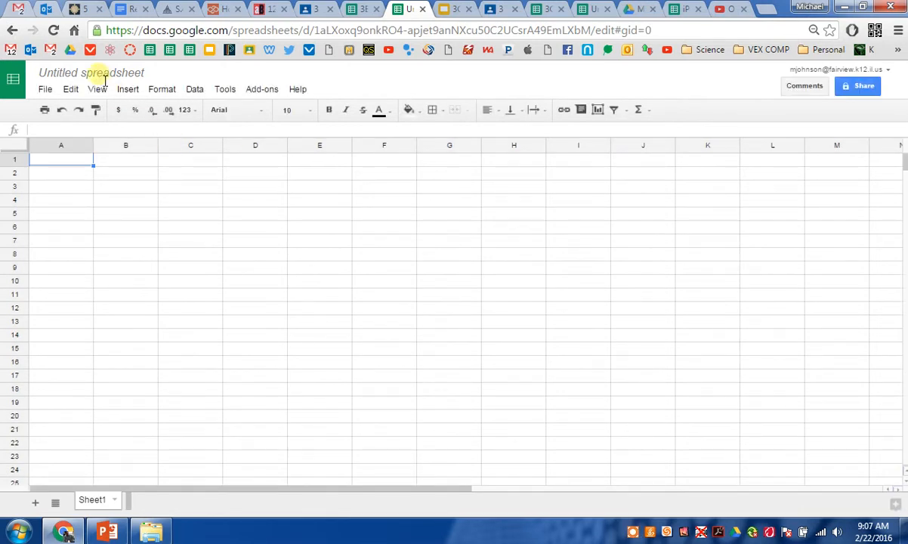
{"action": "left_click", "coordinate": [151, 227]}
{"action": "left_click", "coordinate": [87, 75]}
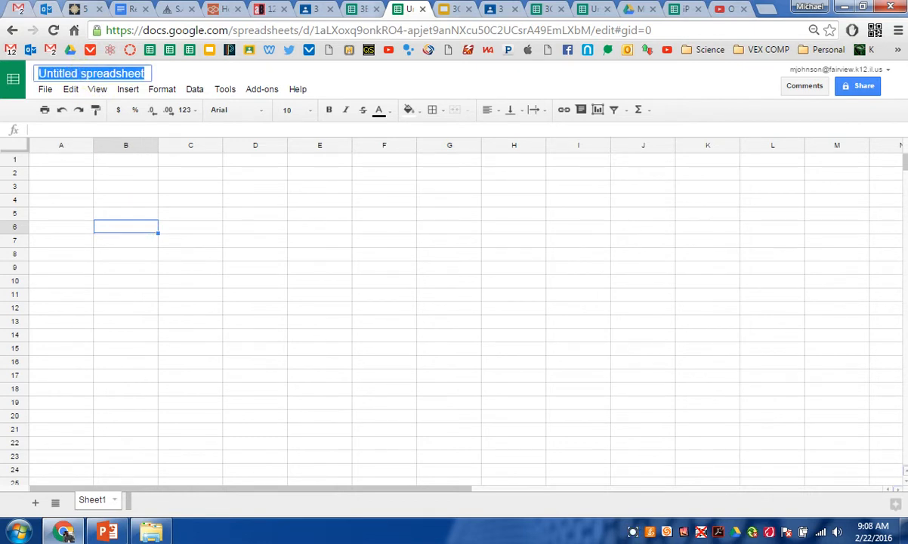
{"action": "left_click", "coordinate": [362, 9]}
{"action": "left_click", "coordinate": [404, 9]}
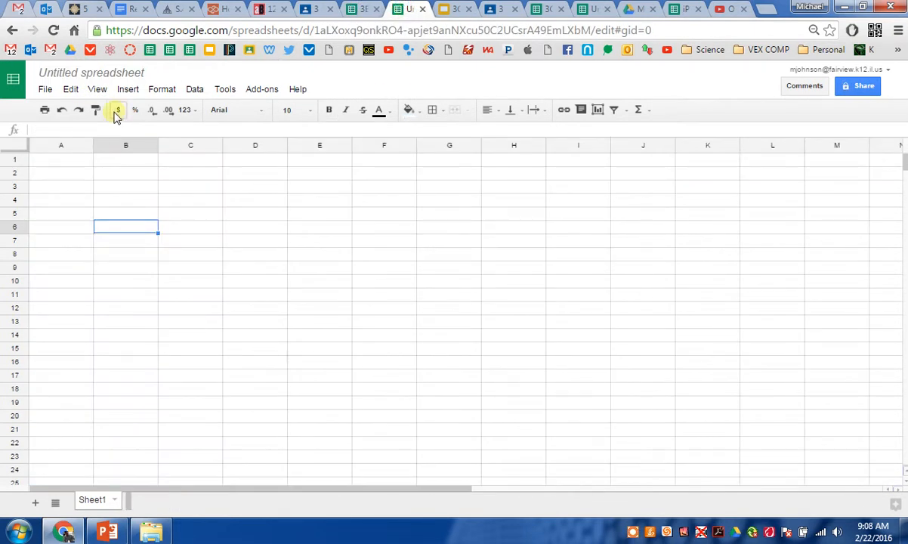
{"action": "left_click", "coordinate": [91, 76]}
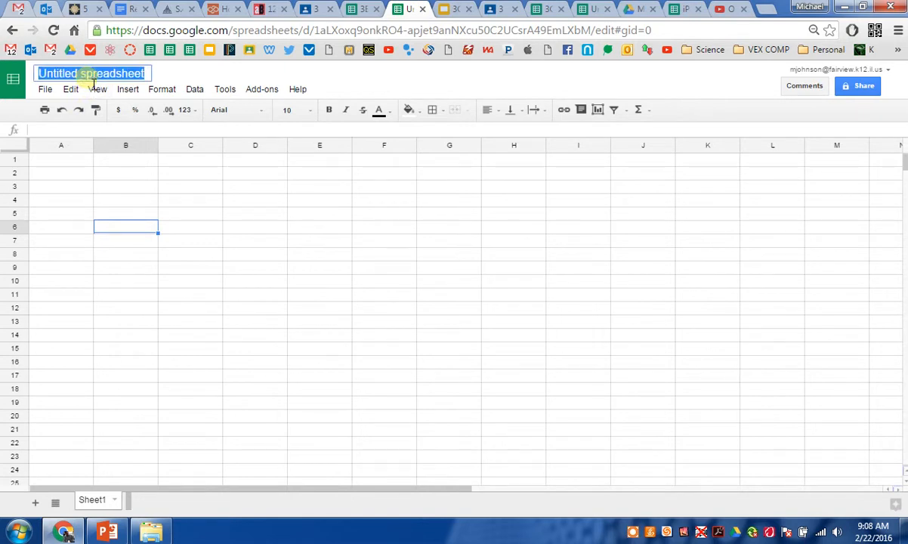
{"action": "left_click", "coordinate": [352, 9]}
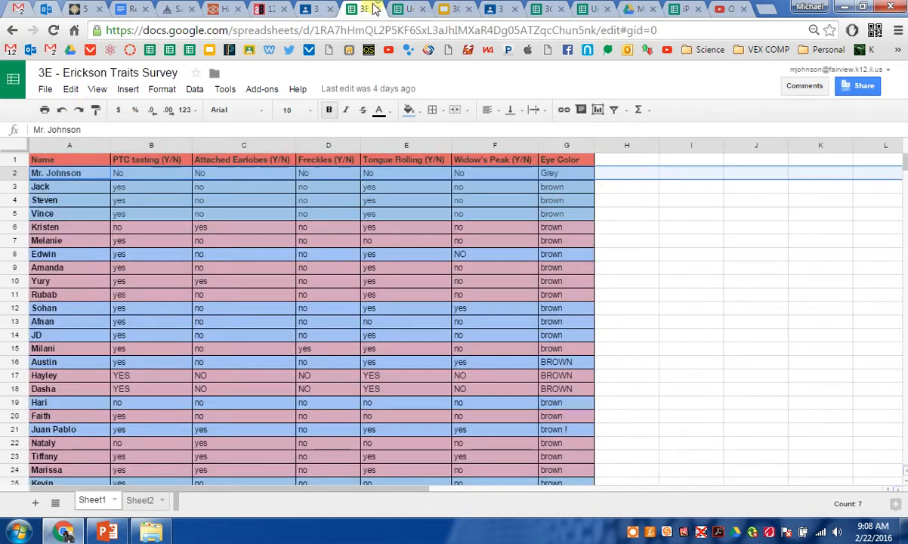
{"action": "left_click", "coordinate": [400, 9]}
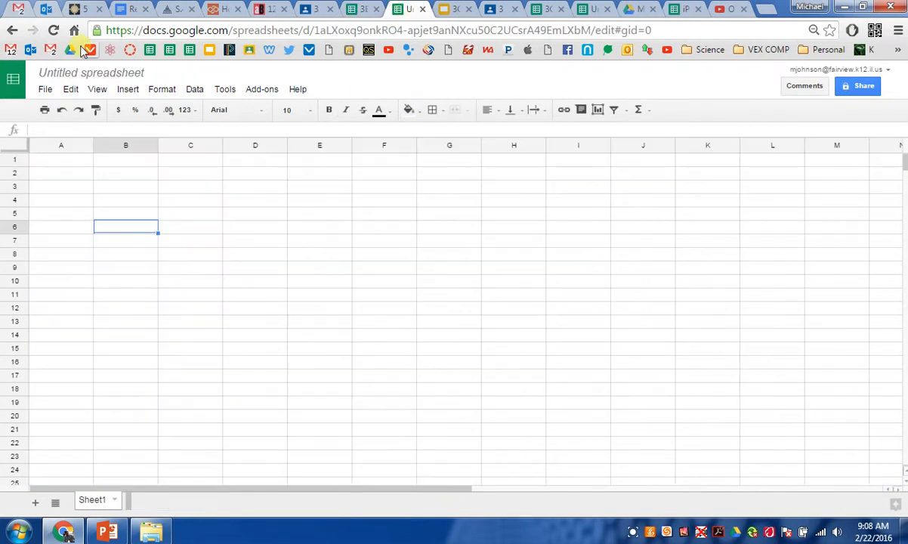
Step: Rename the new spreadsheet to T Rolling Traits
{"action": "left_click", "coordinate": [97, 73]}
{"action": "type", "text": "T Rol"}
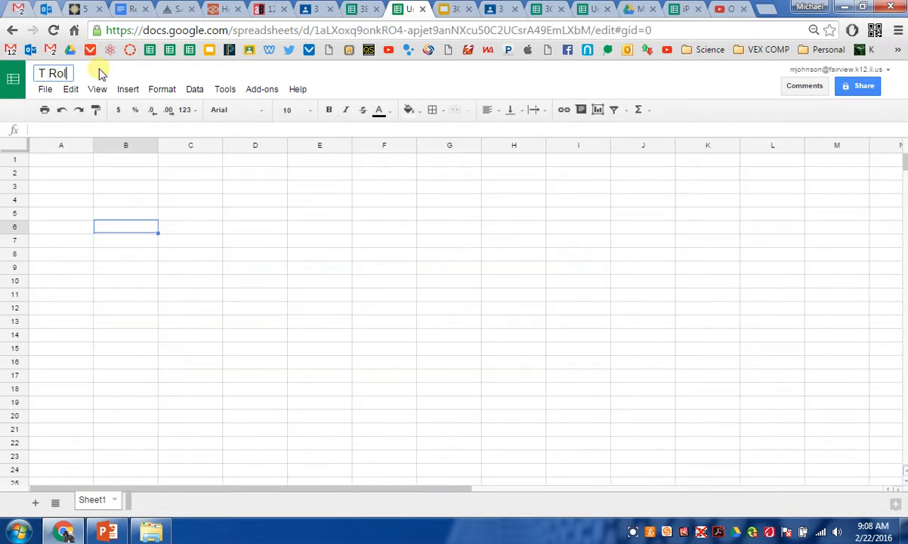
{"action": "type", "text": "ling Traings"}
{"action": "key", "text": "BackSpace"}
{"action": "key", "text": "BackSpace"}
{"action": "key", "text": "BackSpace"}
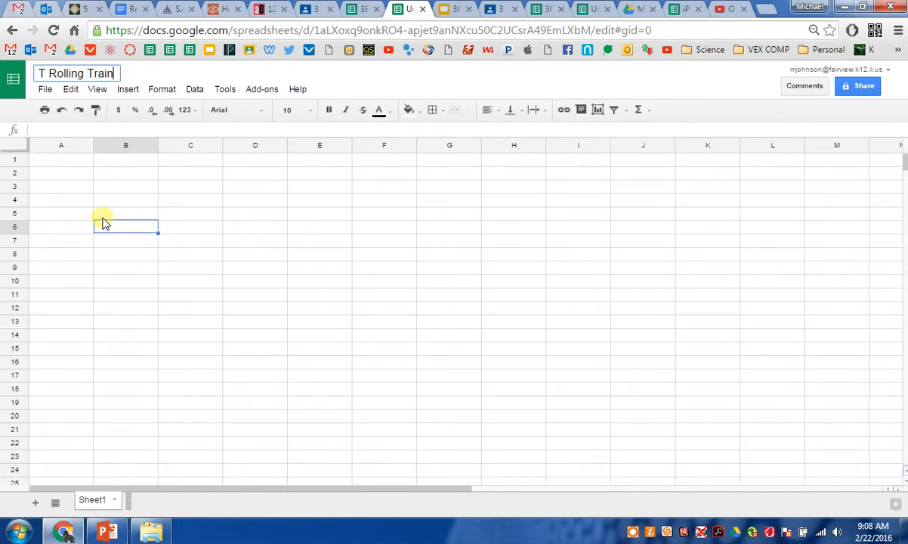
{"action": "type", "text": "ts"}
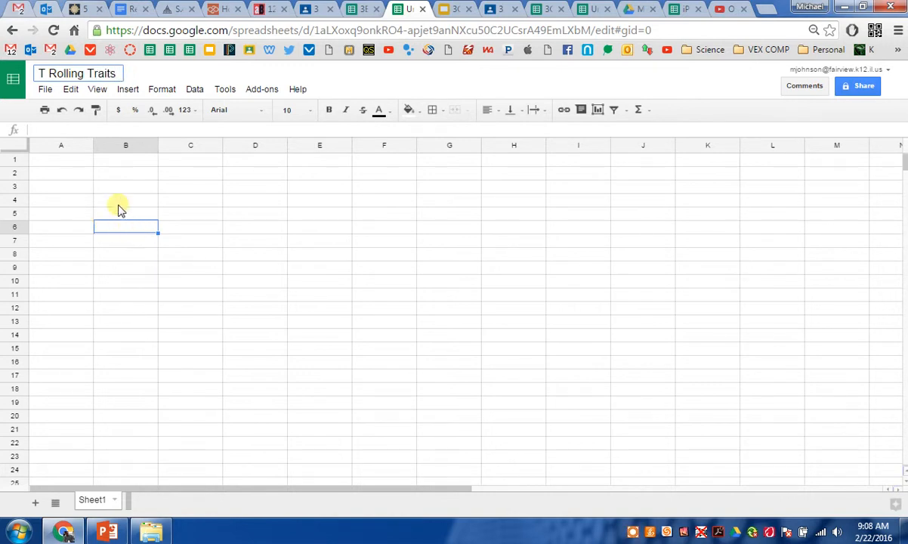
{"action": "left_click", "coordinate": [98, 174]}
Step: Enter the header Can Roll Toungue in cell A1
{"action": "left_click", "coordinate": [83, 161]}
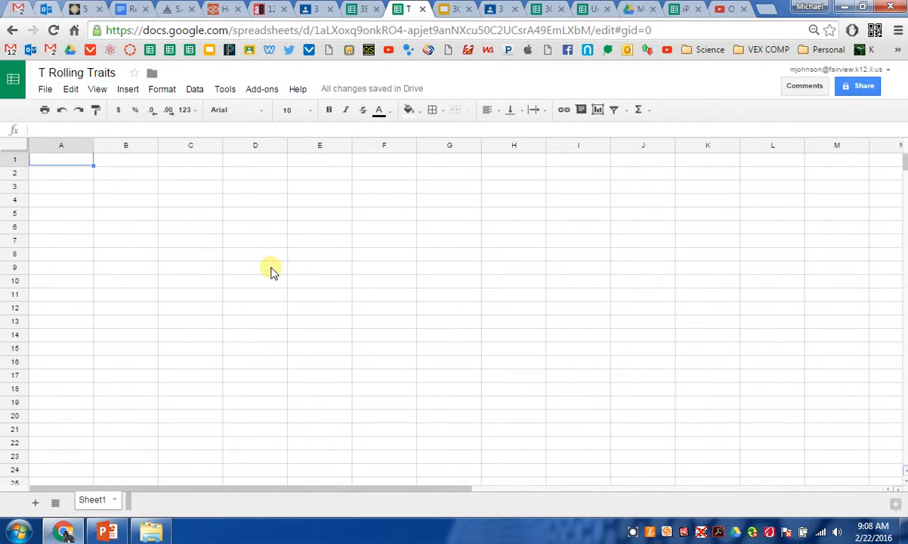
{"action": "type", "text": "Can "}
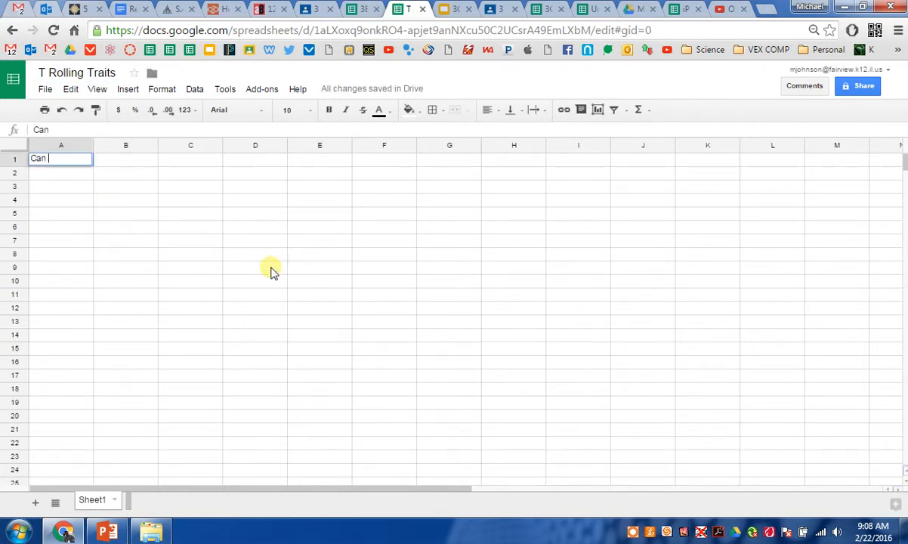
{"action": "type", "text": "Roll Toung"}
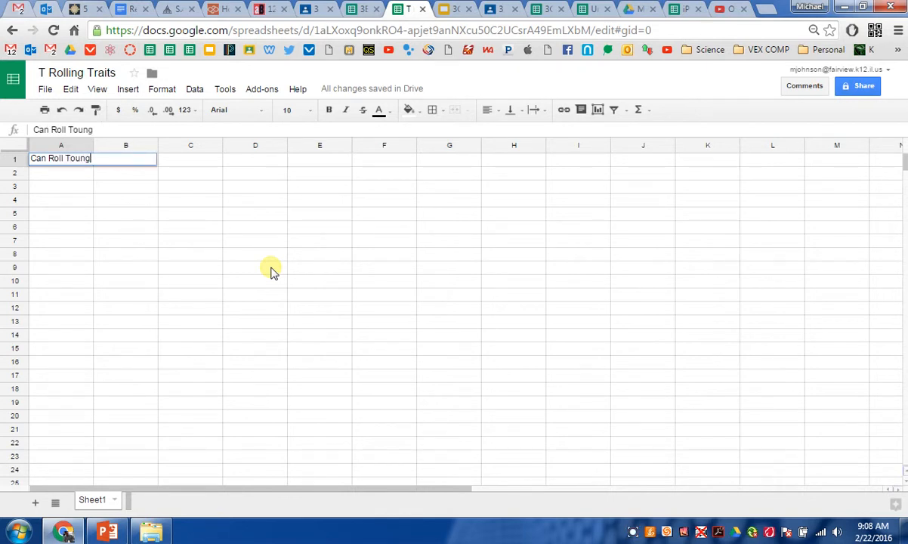
{"action": "type", "text": "eue"}
{"action": "left_click", "coordinate": [115, 228]}
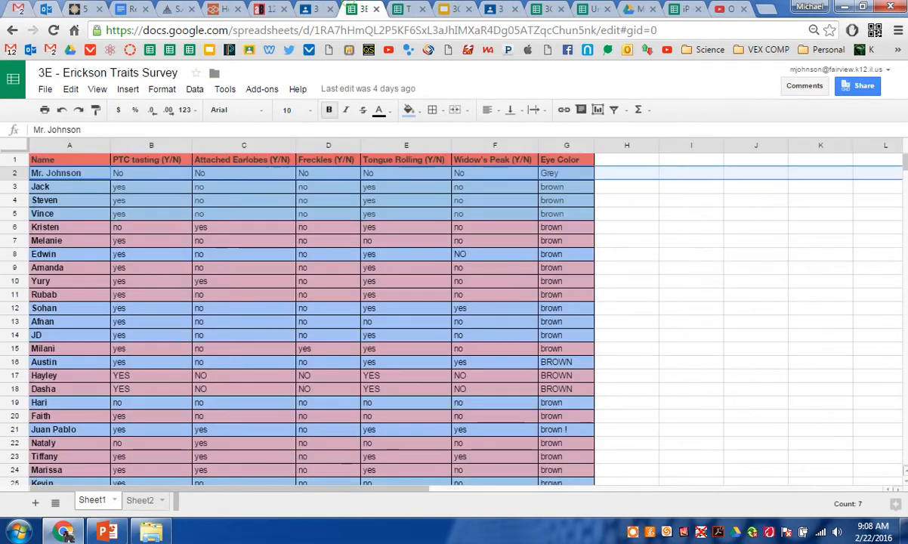
{"action": "left_click", "coordinate": [355, 9]}
{"action": "left_click", "coordinate": [408, 9]}
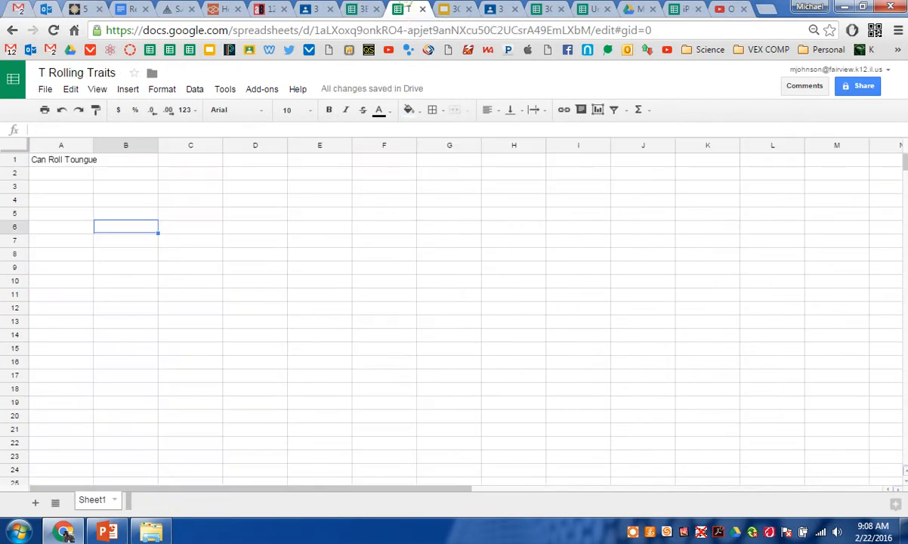
Step: Correct the spelling in cell A1 to Can Roll Tongue
{"action": "left_click", "coordinate": [81, 161]}
{"action": "left_click", "coordinate": [107, 133]}
{"action": "key", "text": "BackSpace"}
{"action": "key", "text": "BackSpace"}
{"action": "key", "text": "BackSpace"}
{"action": "key", "text": "BackSpace"}
{"action": "key", "text": "BackSpace"}
{"action": "type", "text": "ngue"}
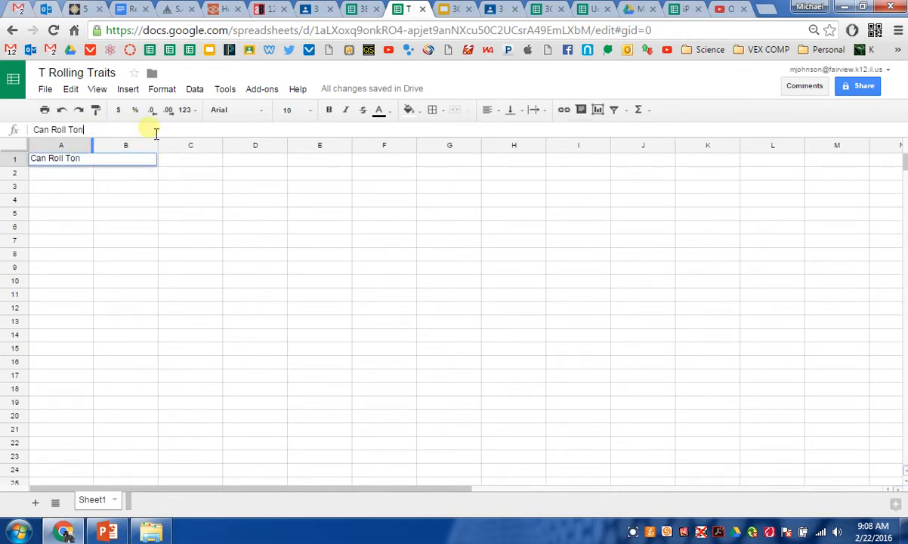
{"action": "left_click", "coordinate": [88, 242]}
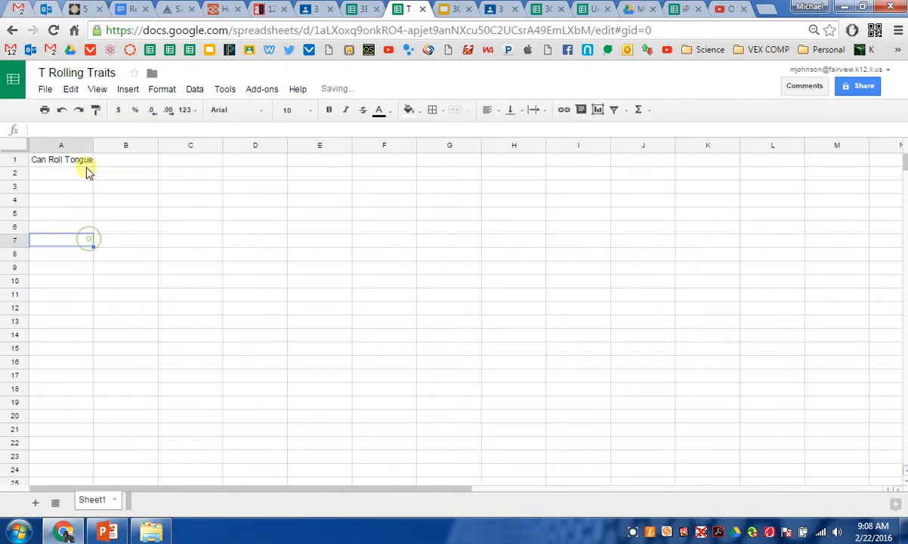
Step: Enter the header Cannot Roll Tongue in cell B1
{"action": "left_click", "coordinate": [120, 166]}
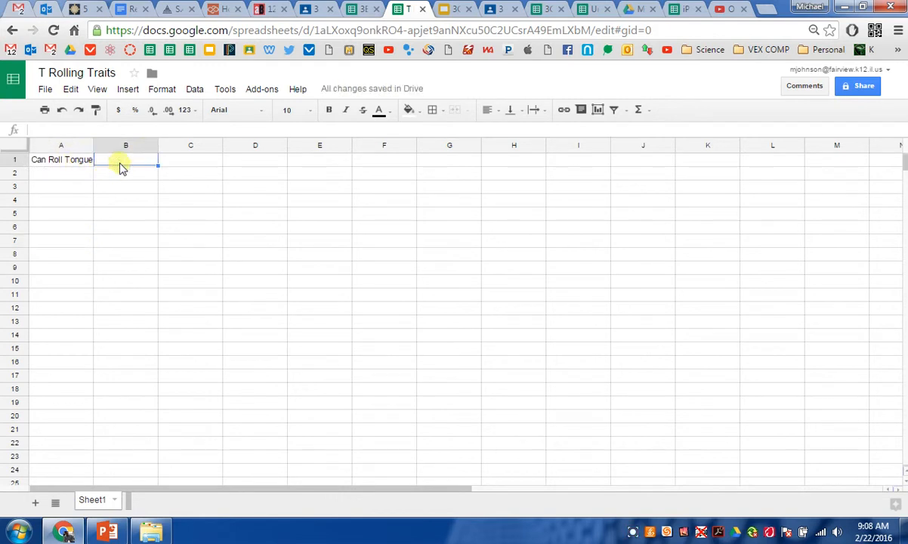
{"action": "type", "text": "Cannot Roll"}
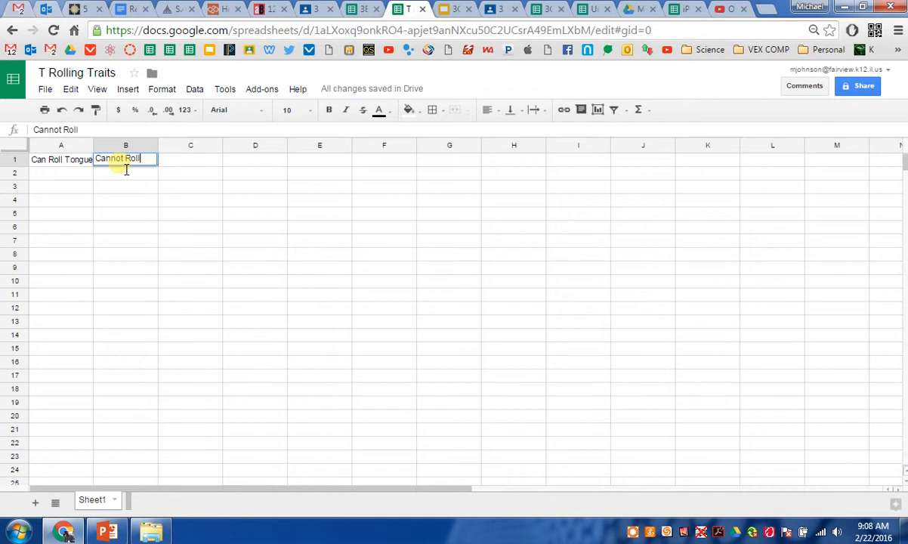
{"action": "type", "text": "Tongue"}
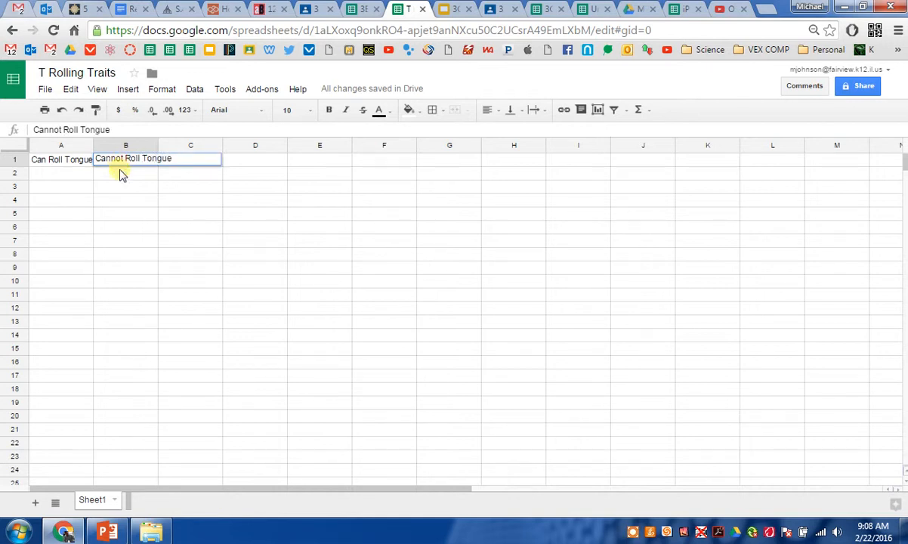
{"action": "left_click", "coordinate": [142, 226]}
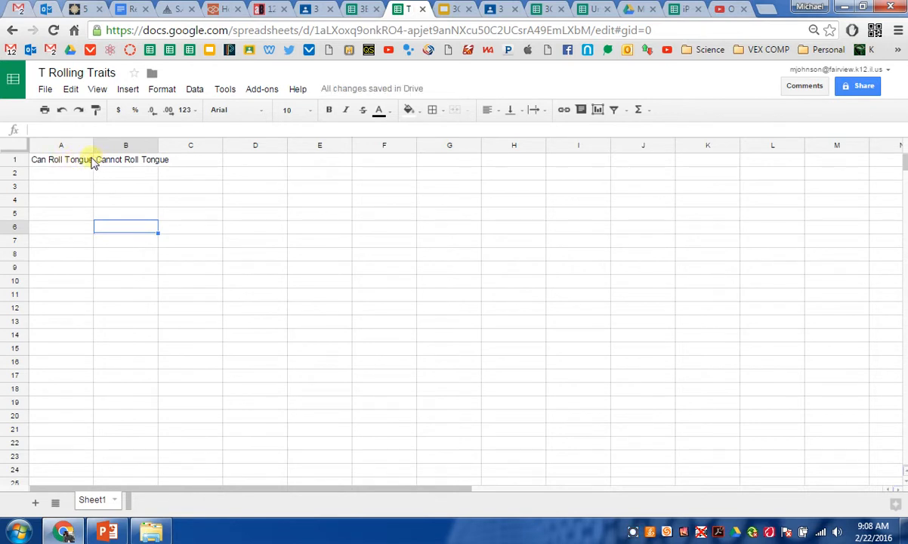
Step: Widen columns A and B to fit their header text
{"action": "left_click_drag", "start_coordinate": [94, 147], "coordinate": [105, 149]}
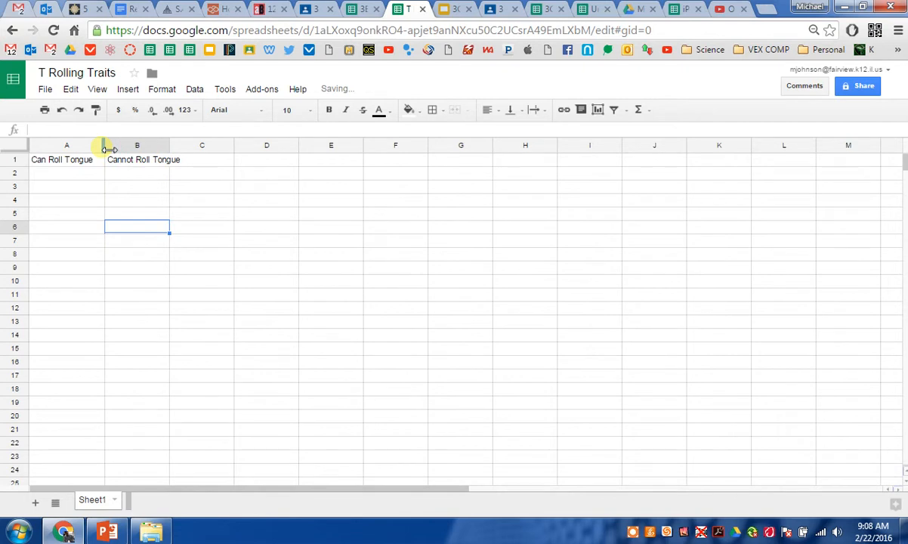
{"action": "left_click_drag", "start_coordinate": [169, 145], "coordinate": [187, 145]}
{"action": "left_click", "coordinate": [262, 226]}
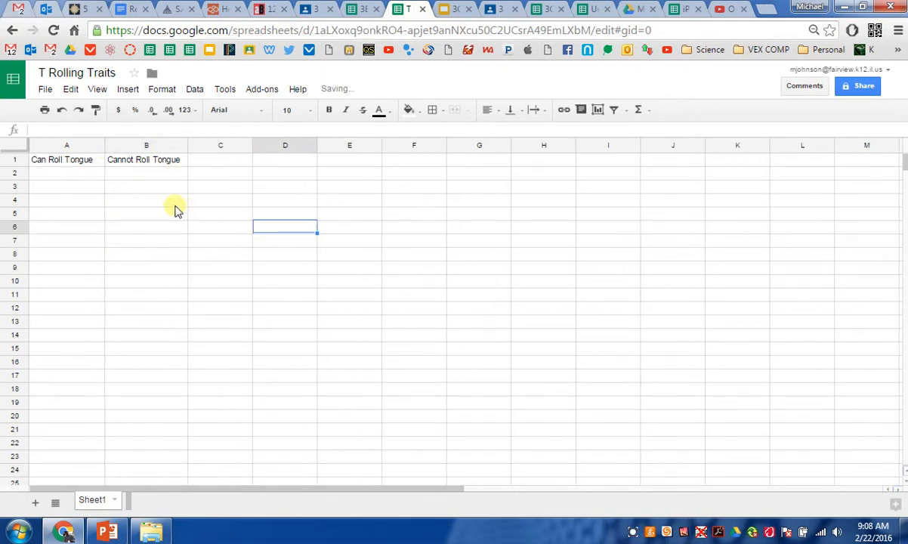
Step: Enter 18 in cell A2 under Can Roll Tongue
{"action": "left_click", "coordinate": [82, 176]}
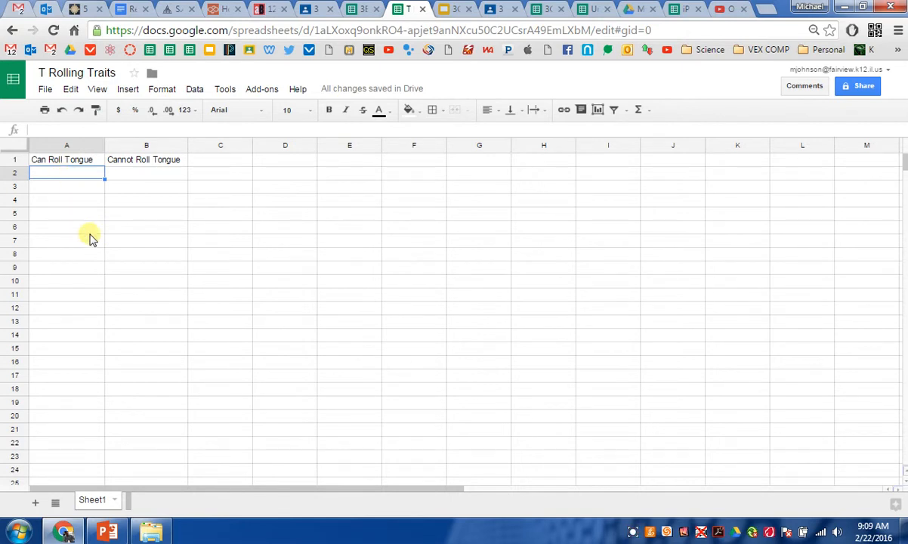
{"action": "type", "text": "18"}
{"action": "left_click", "coordinate": [142, 227]}
{"action": "left_click", "coordinate": [164, 174]}
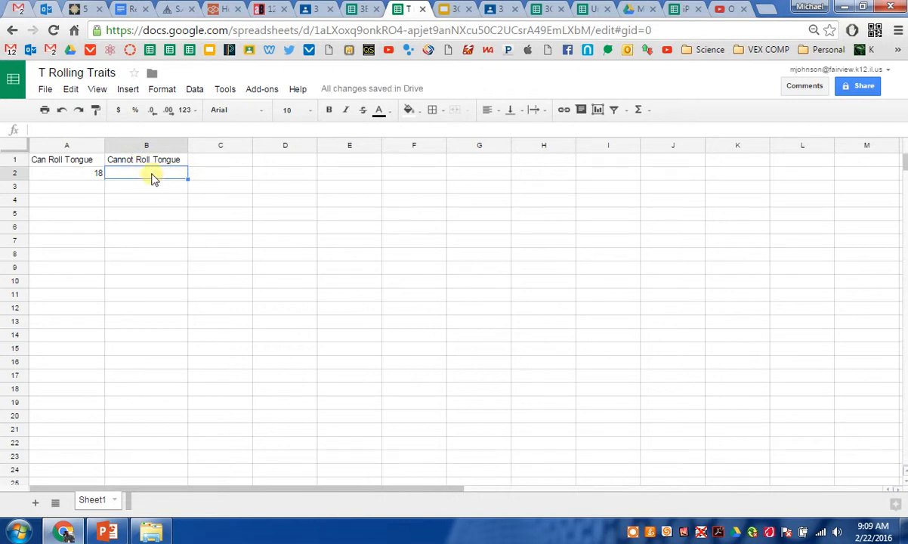
Step: Enter 6 in cell B2 under Cannot Roll Tongue
{"action": "type", "text": "6"}
{"action": "left_click", "coordinate": [202, 268]}
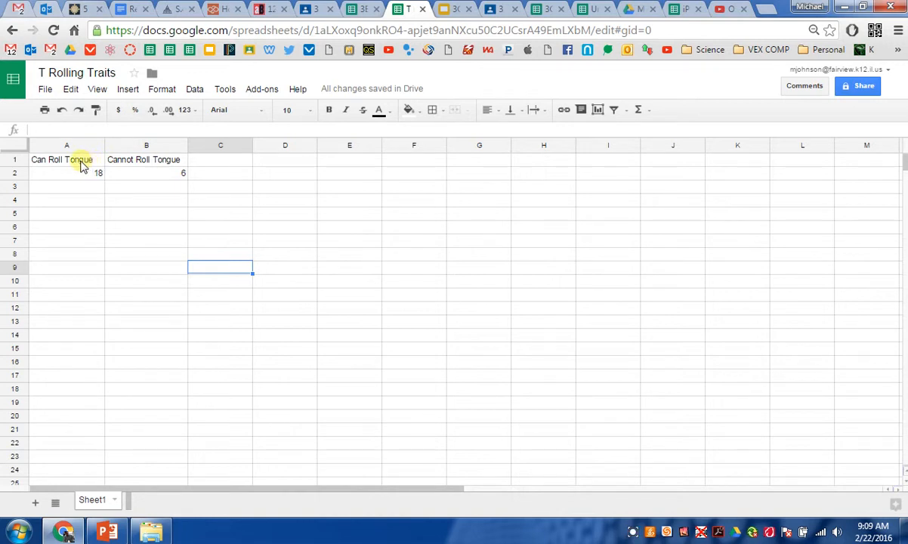
Step: Select the table A1:B2 and insert a column chart from it
{"action": "left_click_drag", "start_coordinate": [87, 161], "coordinate": [125, 175]}
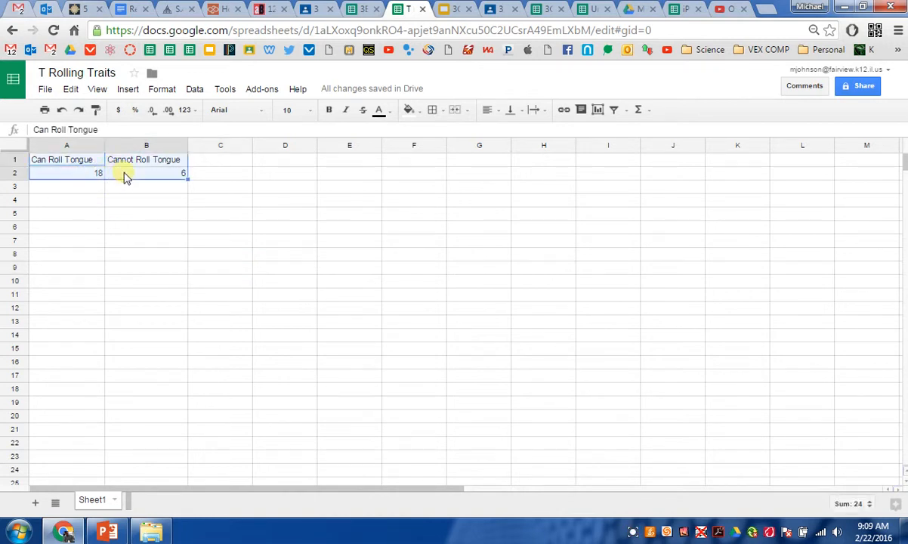
{"action": "left_click", "coordinate": [96, 241]}
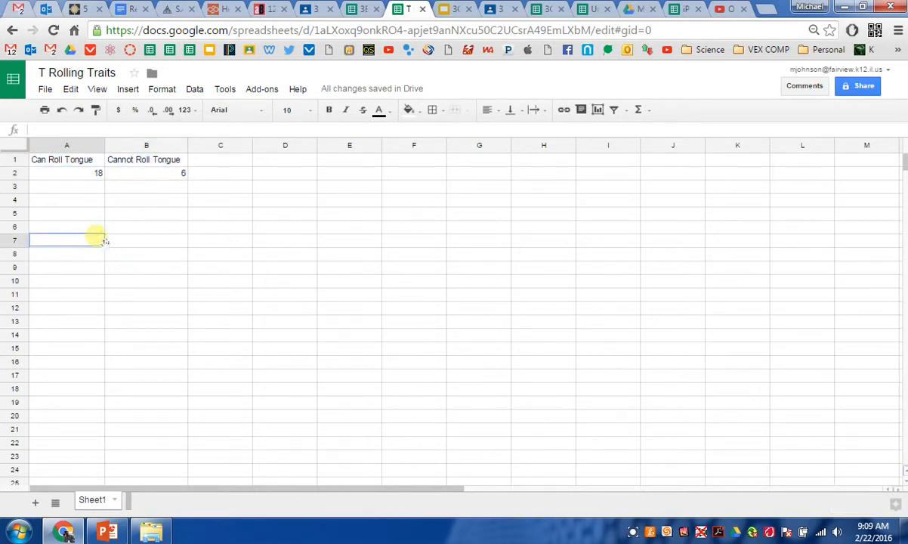
{"action": "left_click", "coordinate": [108, 199]}
{"action": "left_click_drag", "start_coordinate": [81, 163], "coordinate": [124, 176]}
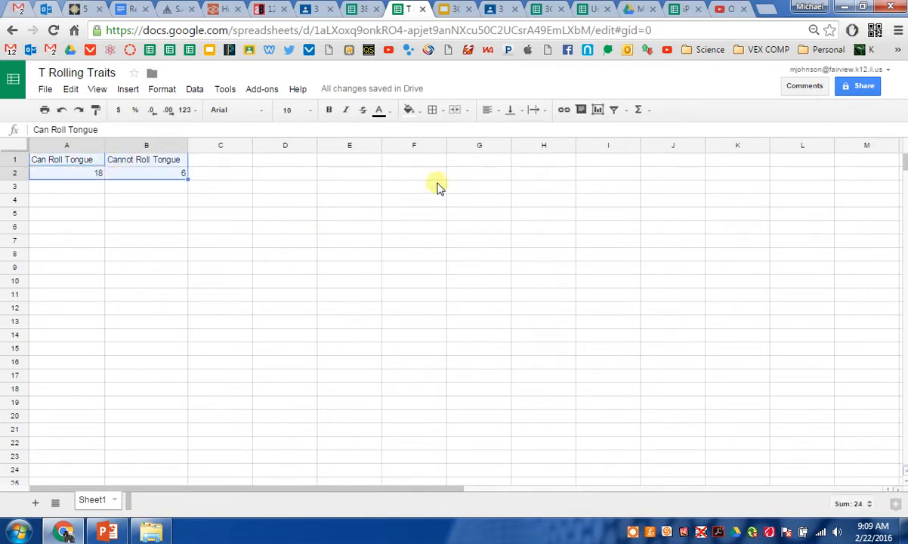
{"action": "left_click", "coordinate": [596, 111]}
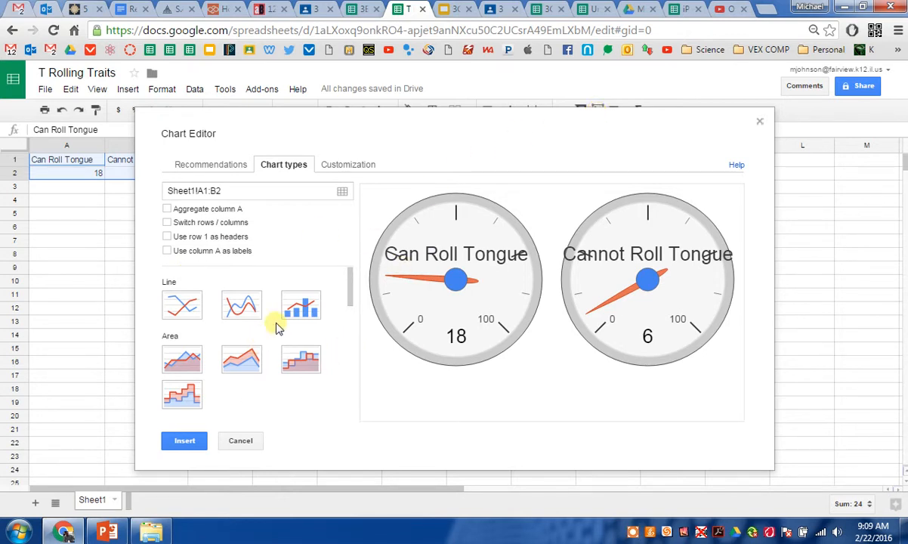
{"action": "left_click_drag", "start_coordinate": [349, 282], "coordinate": [350, 315]}
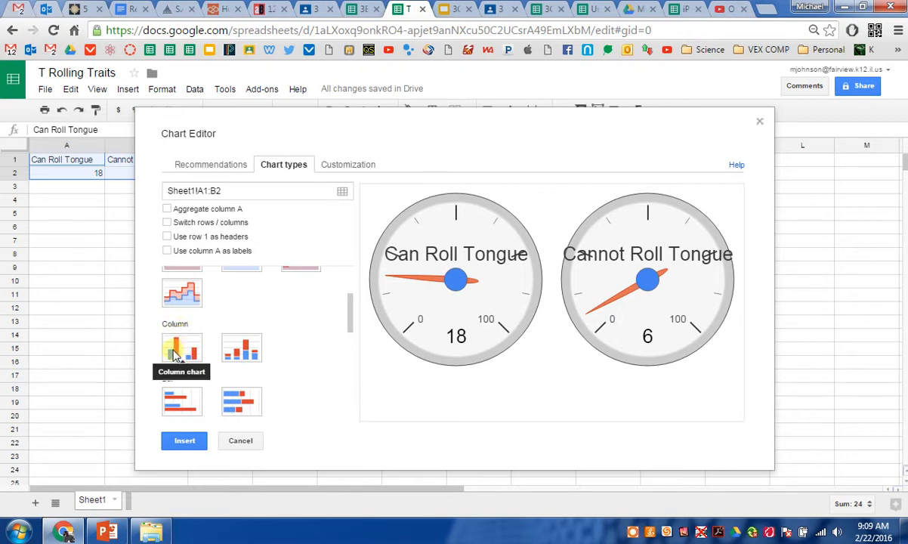
{"action": "left_click", "coordinate": [176, 353]}
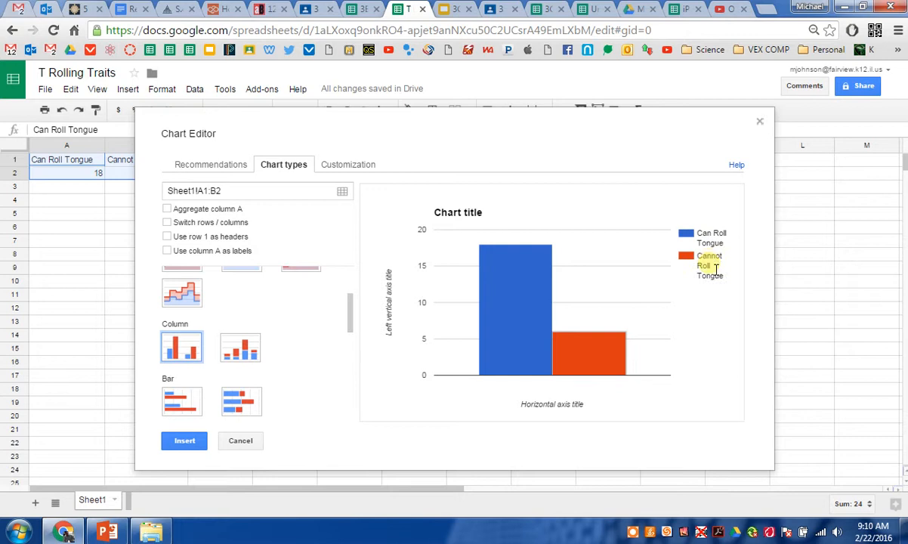
{"action": "left_click", "coordinate": [189, 443]}
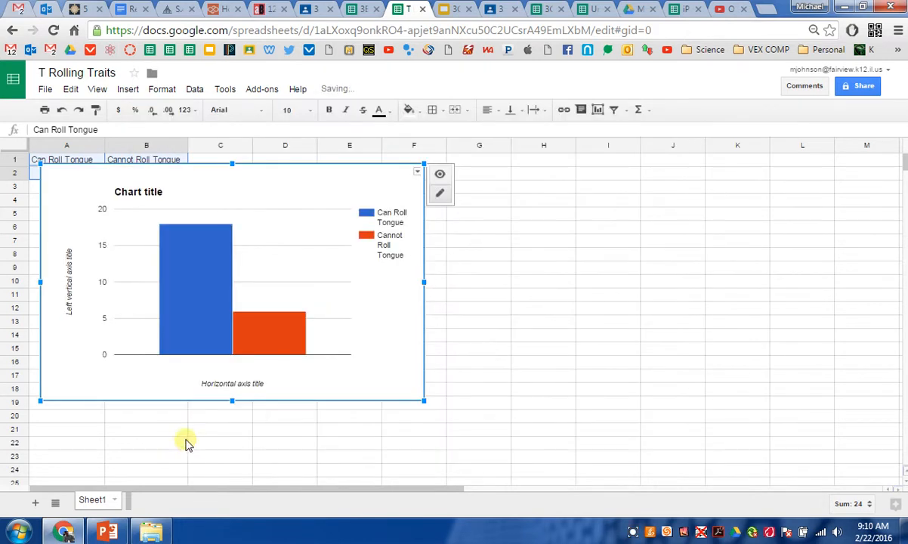
Step: Move the chart below the table and set its title to Tongue Rolling Traits 3C
{"action": "left_click_drag", "start_coordinate": [255, 193], "coordinate": [443, 215]}
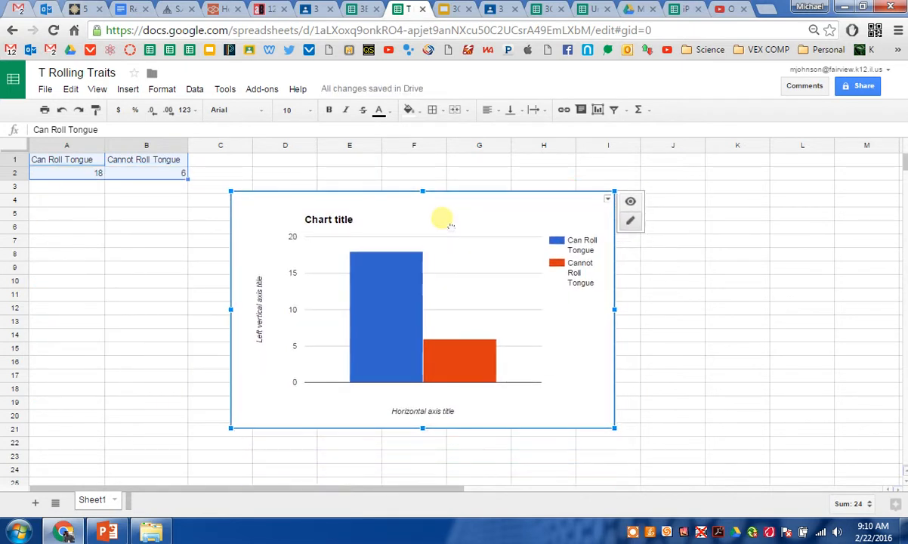
{"action": "left_click", "coordinate": [340, 226]}
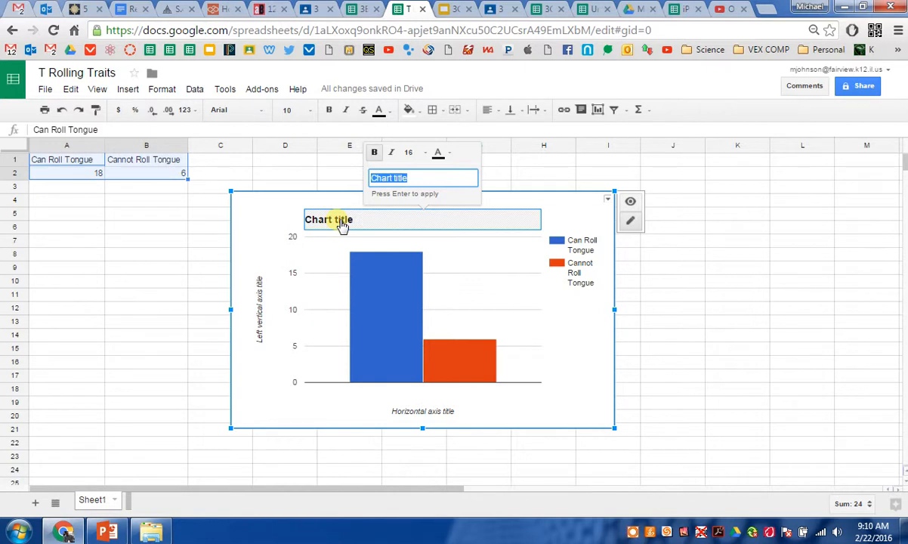
{"action": "type", "text": "Tongue Rolling Traits 3C"}
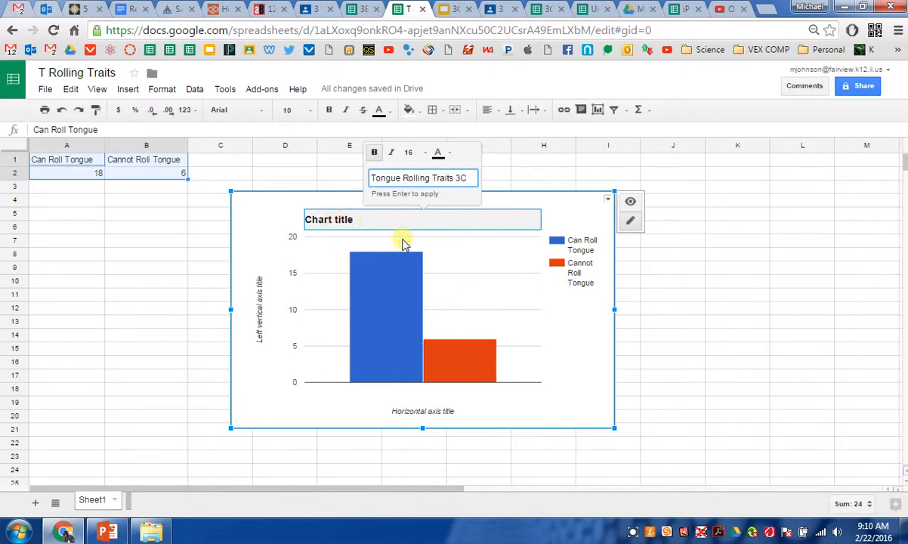
{"action": "key", "text": "Return"}
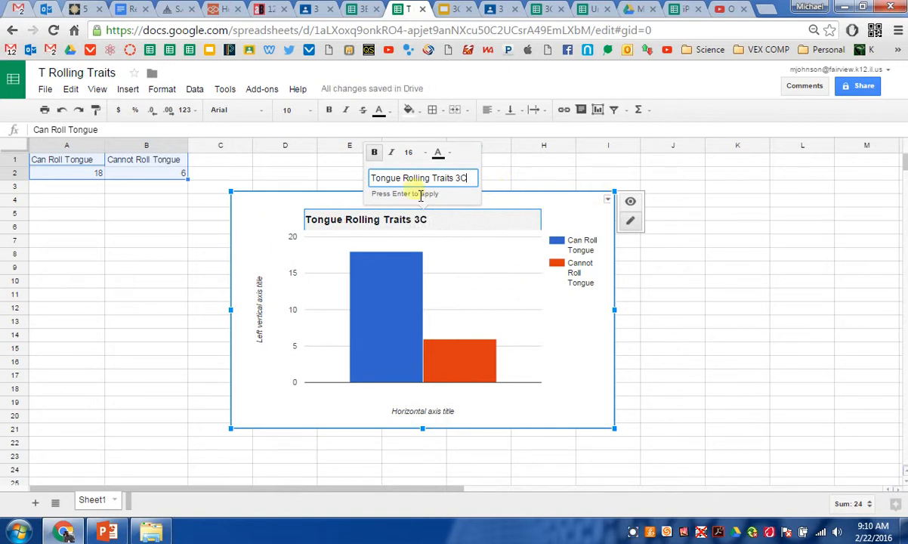
{"action": "left_click_drag", "start_coordinate": [358, 190], "coordinate": [444, 198]}
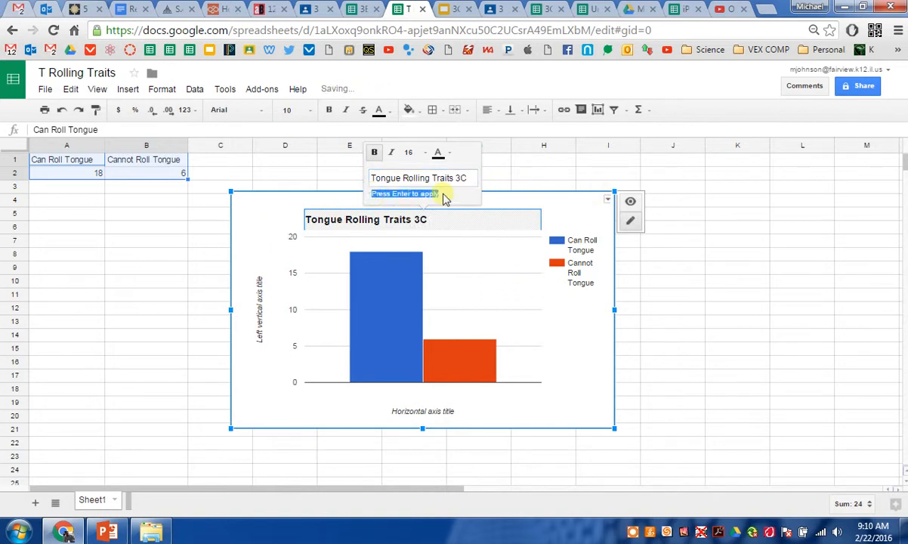
{"action": "left_click", "coordinate": [559, 204]}
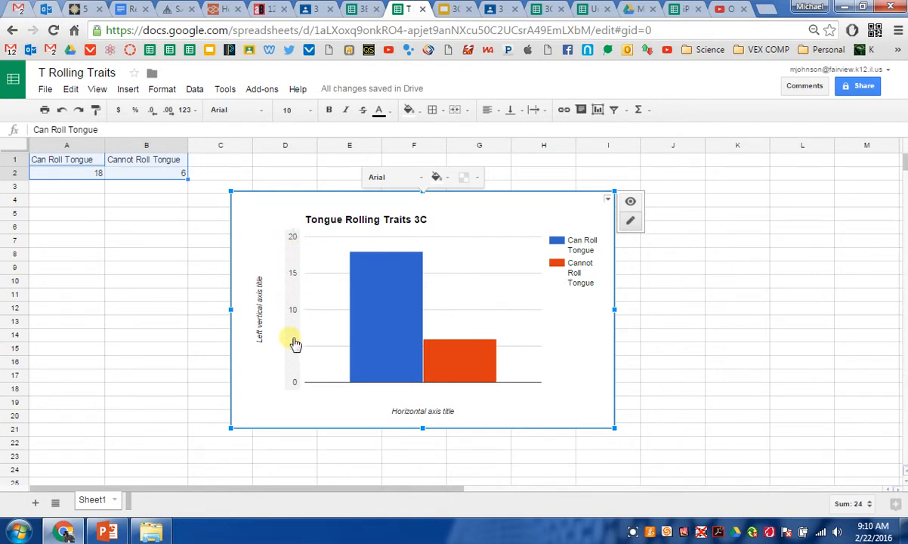
Step: Set the chart's vertical axis title to 3C Students
{"action": "left_click", "coordinate": [260, 316]}
{"action": "key", "text": "BackSpace"}
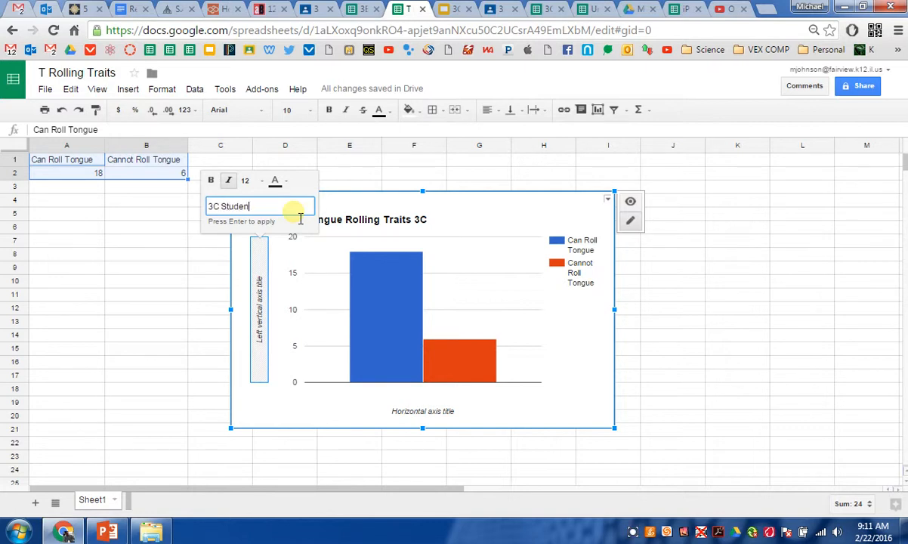
{"action": "key", "text": "Return"}
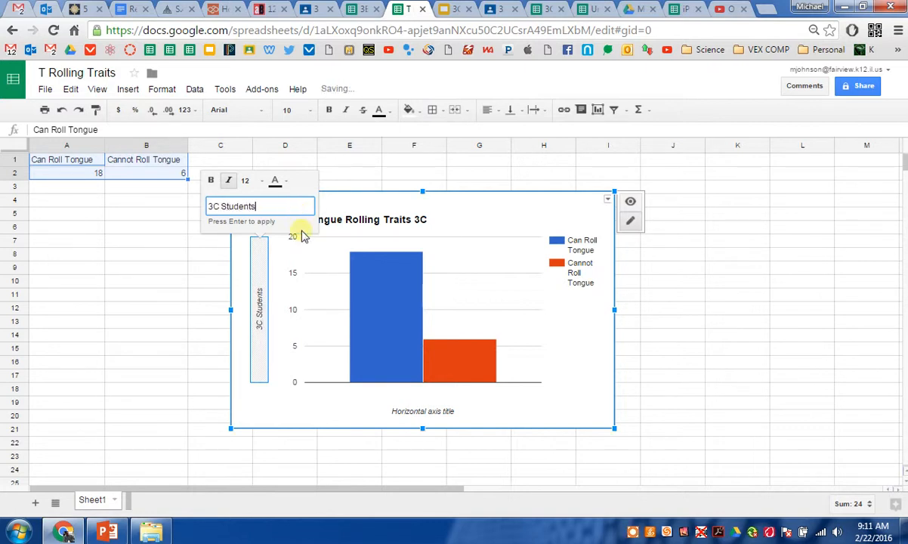
Step: Set the chart's horizontal axis title to Can or Cannot Roll Tongue
{"action": "left_click", "coordinate": [430, 418]}
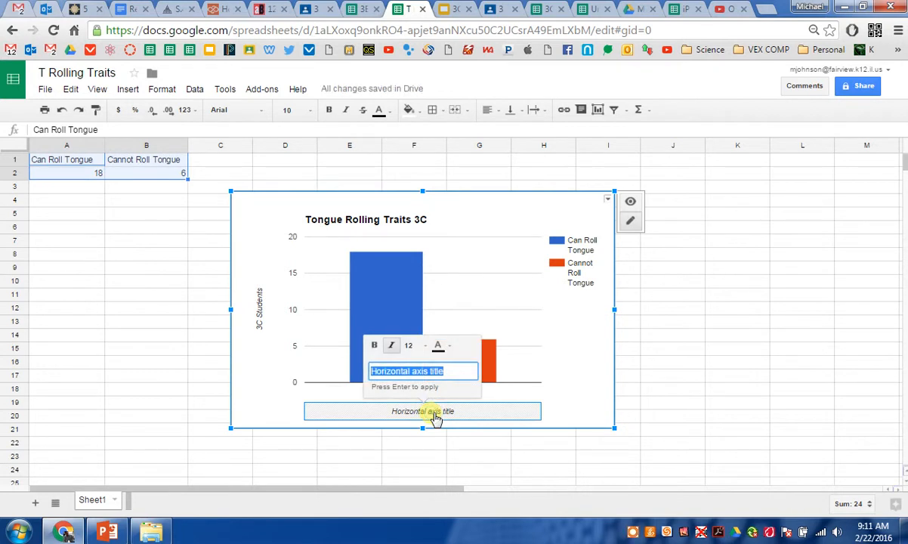
{"action": "key", "text": "BackSpace"}
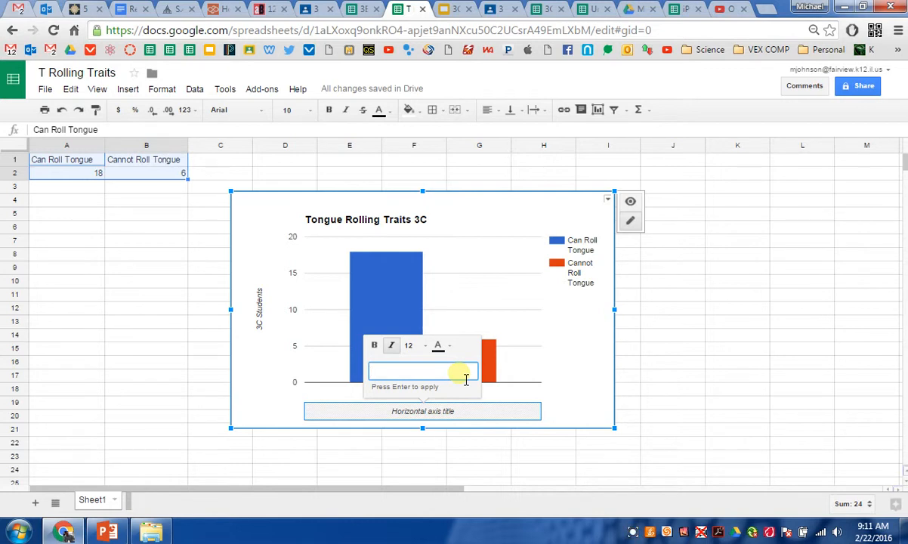
{"action": "type", "text": "Can or Cannot Roll"}
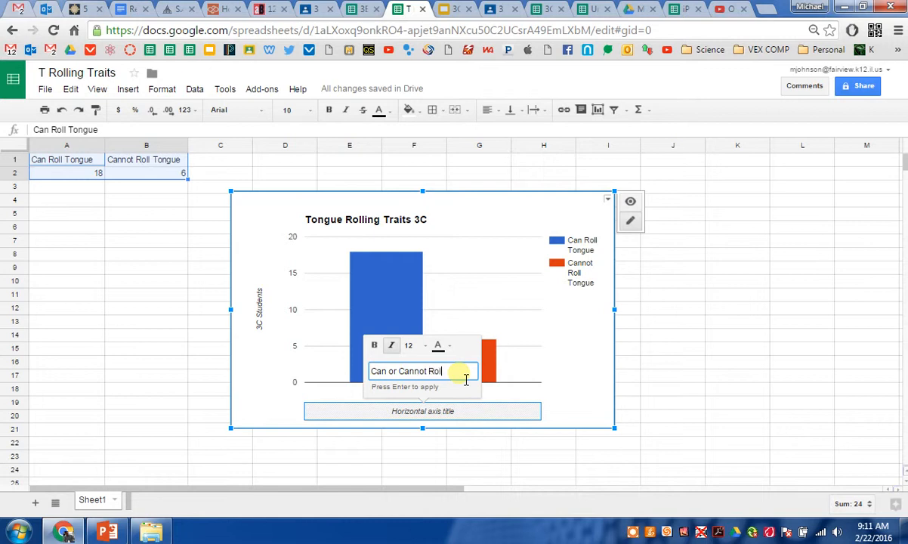
{"action": "type", "text": " Tongue"}
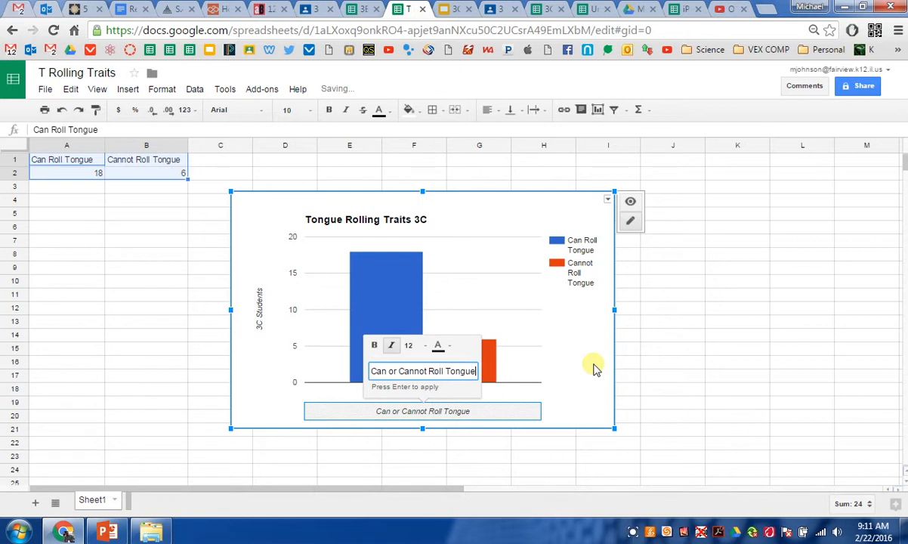
{"action": "key", "text": "Return"}
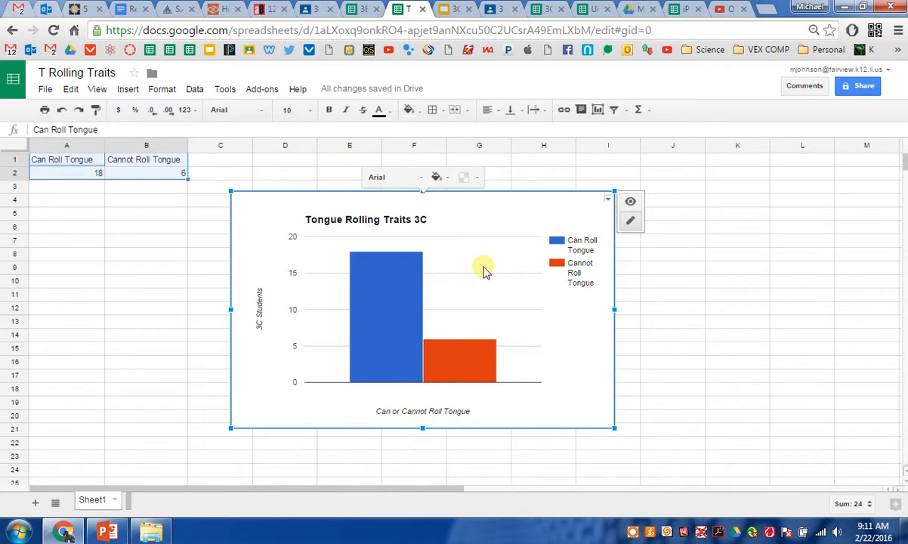
Step: Copy the chart
{"action": "left_click", "coordinate": [609, 200]}
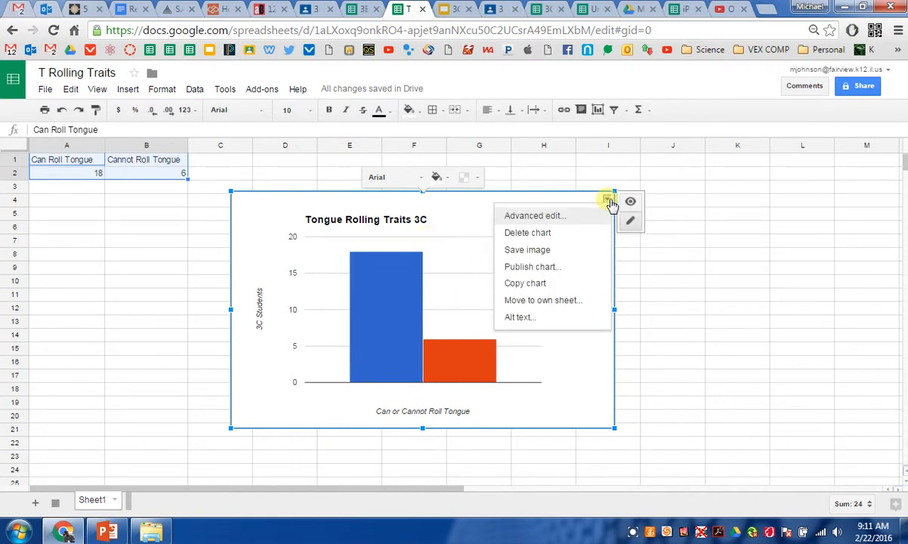
{"action": "left_click", "coordinate": [532, 286]}
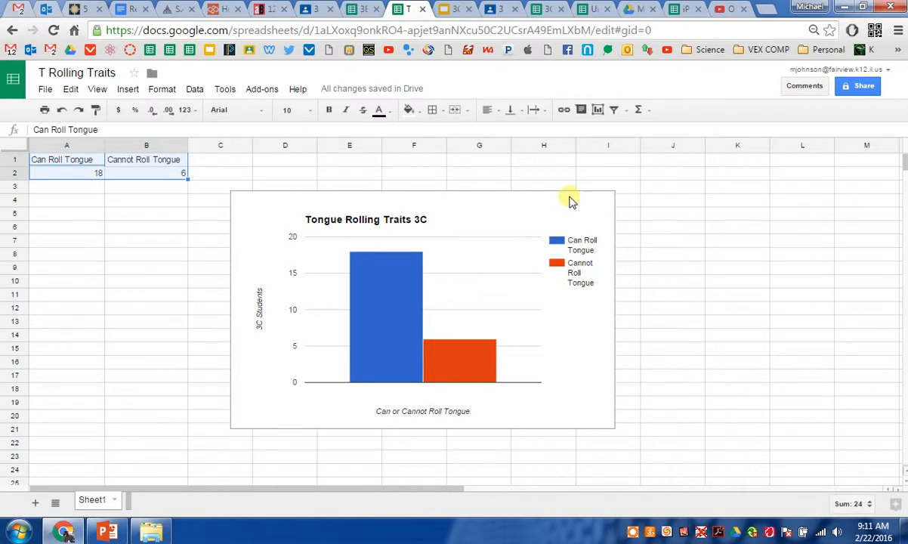
{"action": "left_click", "coordinate": [357, 10]}
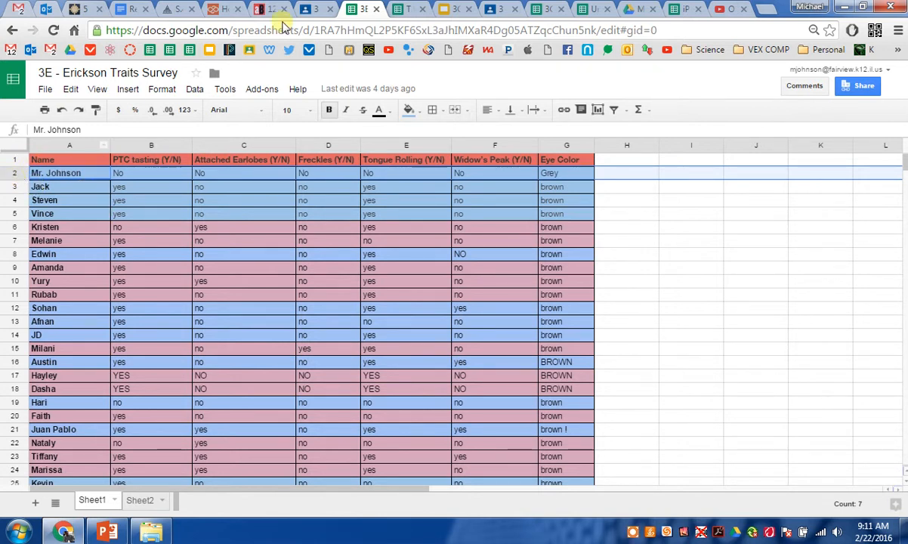
Step: Switch to Google Classroom and open the 3C Trait Charts presentation from the Traits Bar Chart assignment
{"action": "left_click", "coordinate": [497, 9]}
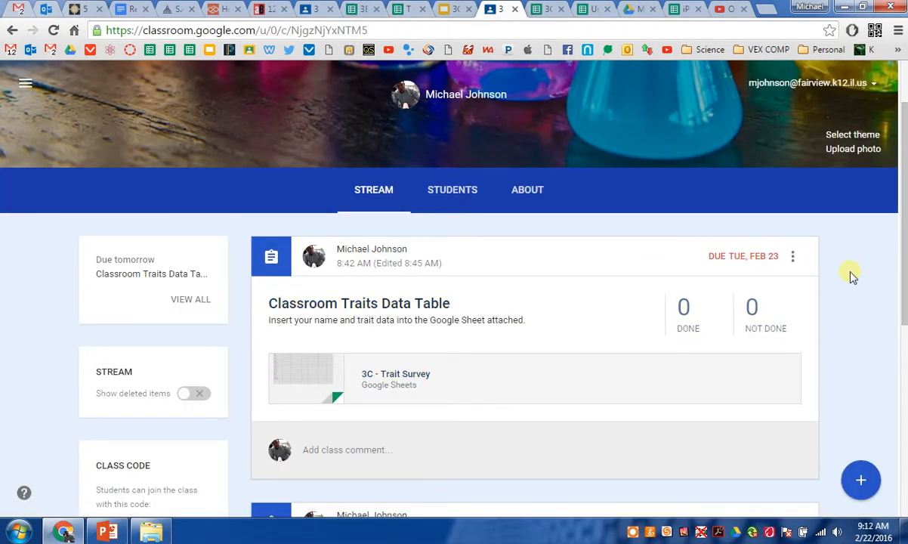
{"action": "scroll", "coordinate": [849, 276], "scroll_direction": "down", "scroll_amount": 5}
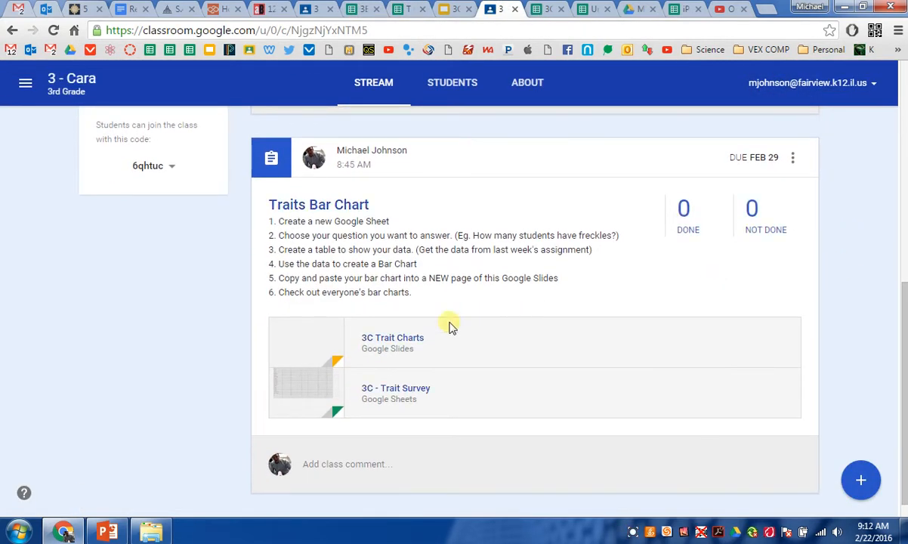
{"action": "left_click", "coordinate": [395, 339]}
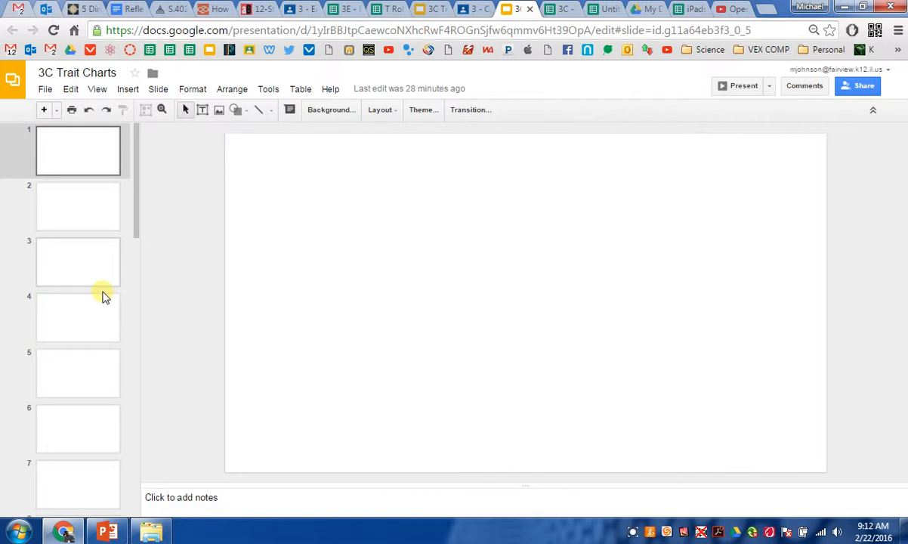
Step: Paste the copied chart onto slide 2
{"action": "left_click_drag", "start_coordinate": [127, 205], "coordinate": [137, 270]}
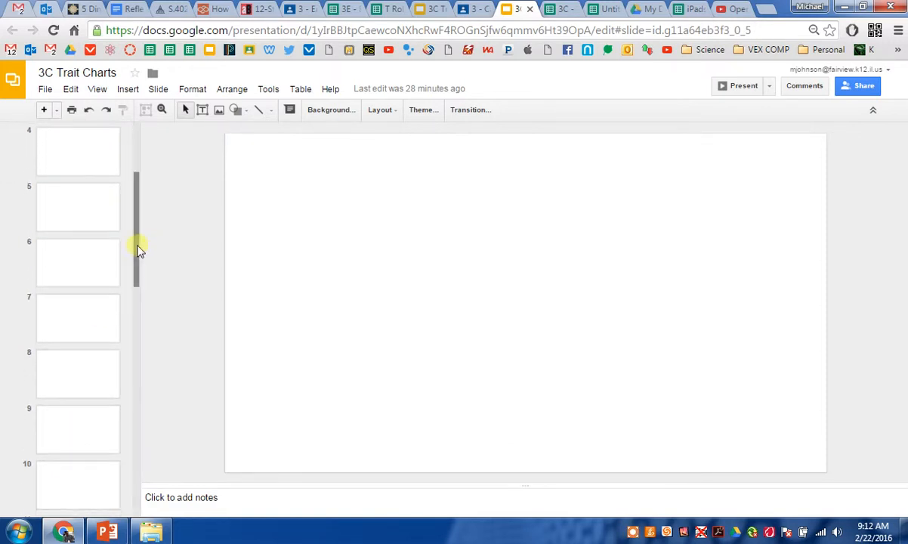
{"action": "scroll", "coordinate": [136, 246], "scroll_direction": "up", "scroll_amount": 3}
{"action": "left_click", "coordinate": [66, 213]}
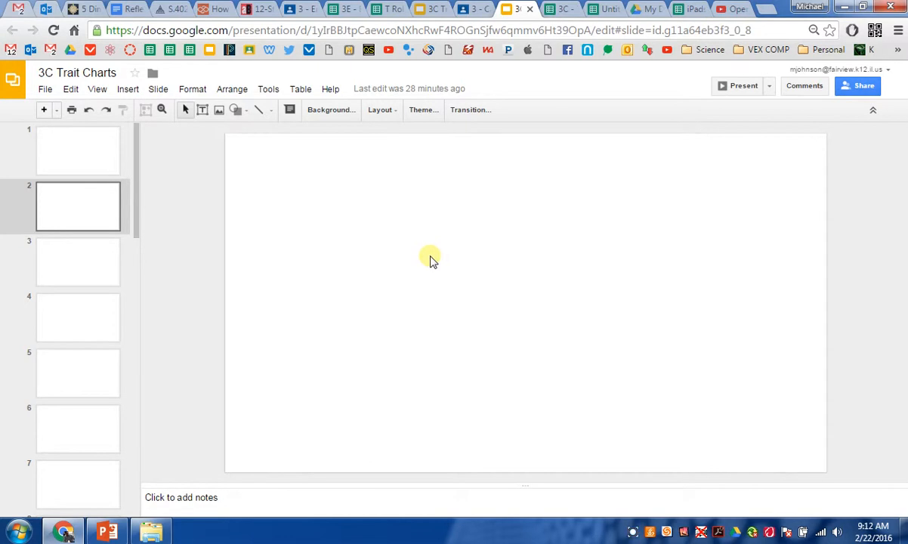
{"action": "left_click", "coordinate": [71, 89]}
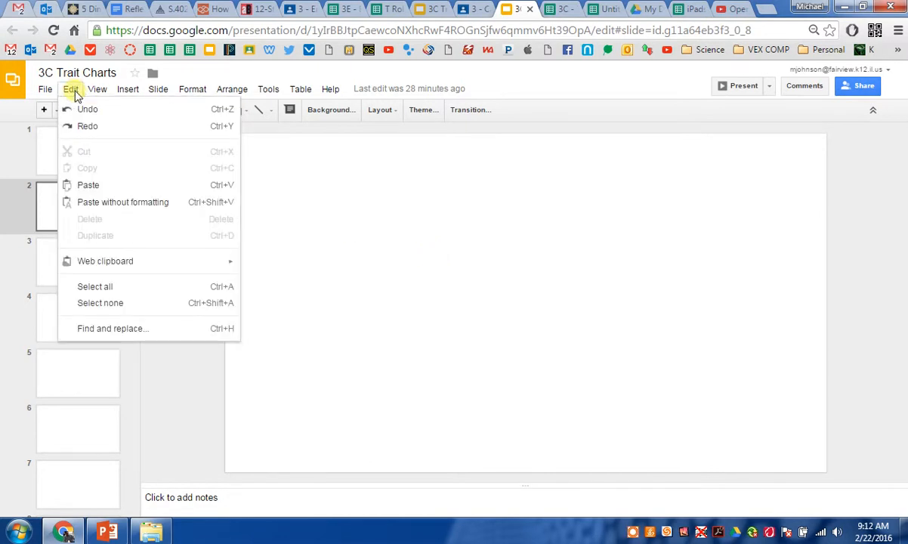
{"action": "left_click", "coordinate": [88, 187]}
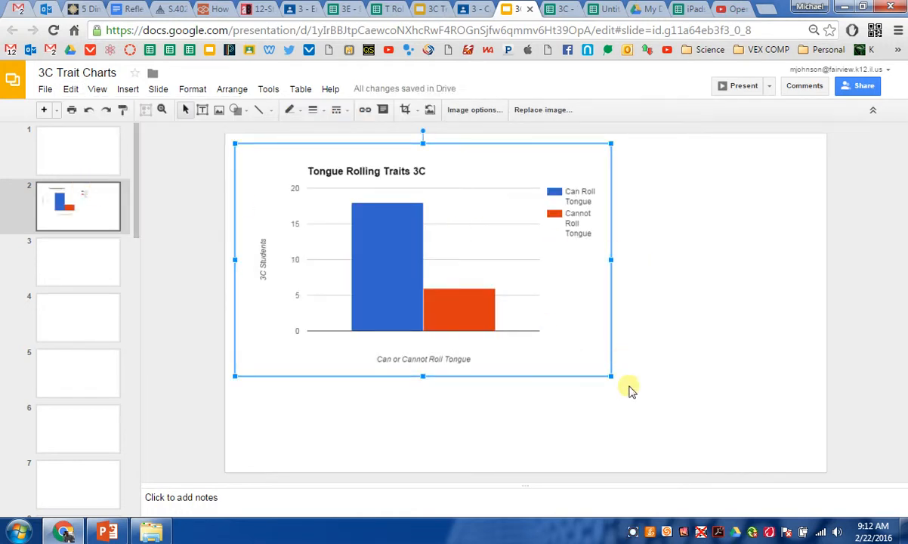
Step: Enlarge the pasted chart and reposition it in the middle of the slide
{"action": "left_click_drag", "start_coordinate": [613, 378], "coordinate": [672, 414]}
{"action": "left_click_drag", "start_coordinate": [592, 341], "coordinate": [620, 354]}
{"action": "left_click", "coordinate": [761, 349]}
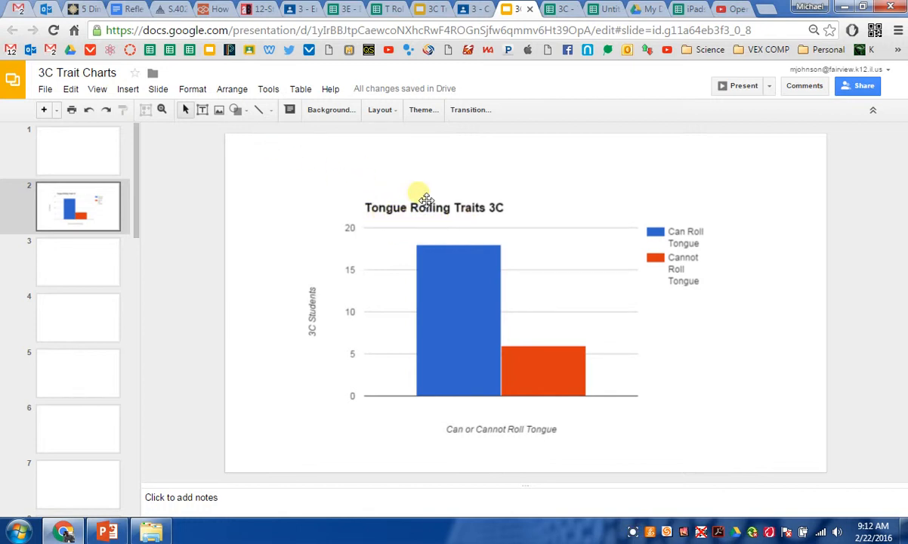
{"action": "left_click_drag", "start_coordinate": [473, 263], "coordinate": [475, 276]}
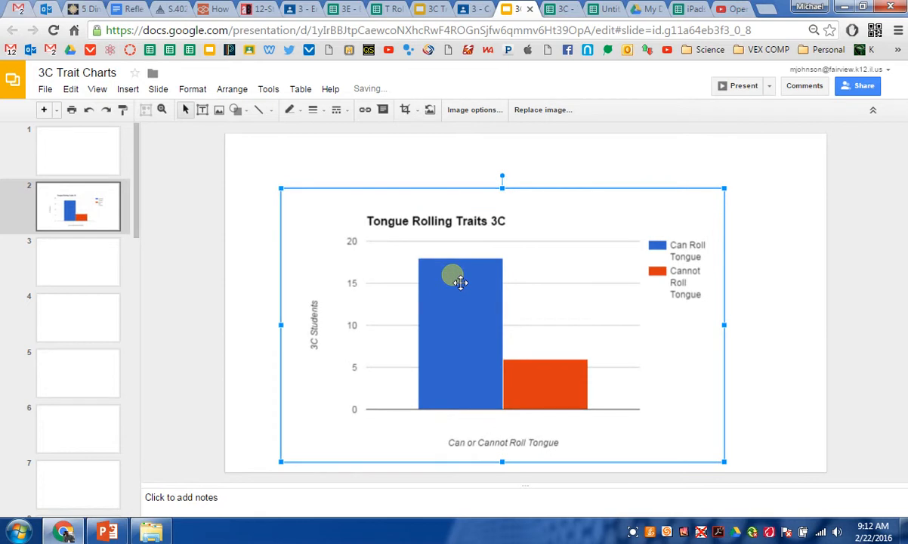
{"action": "left_click", "coordinate": [759, 306]}
Step: Add a text box above the chart containing the student's name
{"action": "left_click", "coordinate": [203, 110]}
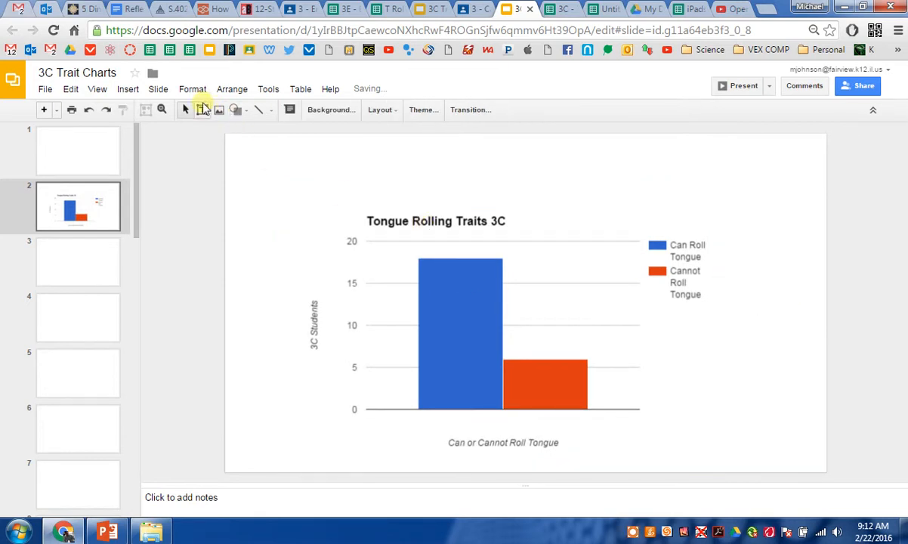
{"action": "left_click_drag", "start_coordinate": [299, 153], "coordinate": [436, 197]}
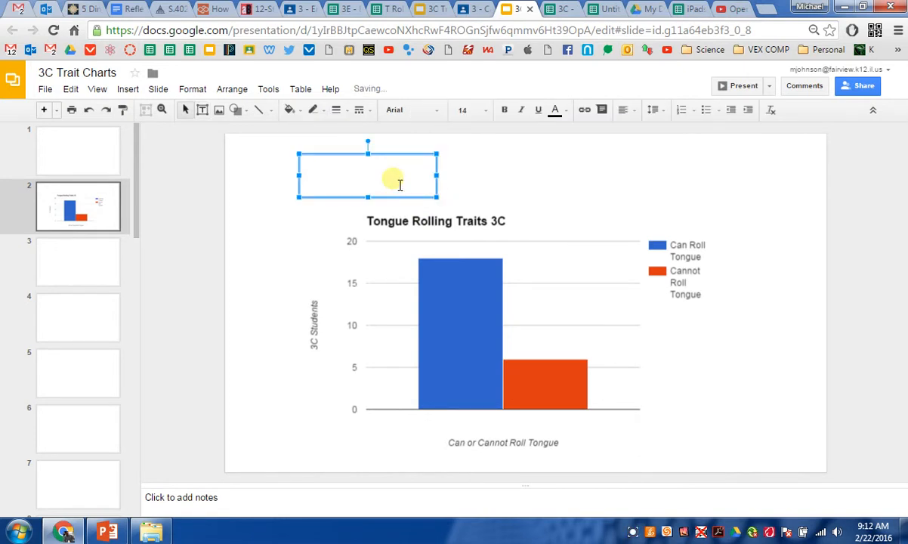
{"action": "type", "text": "Mr. Johnson"}
{"action": "left_click", "coordinate": [582, 196]}
{"action": "left_click", "coordinate": [805, 292]}
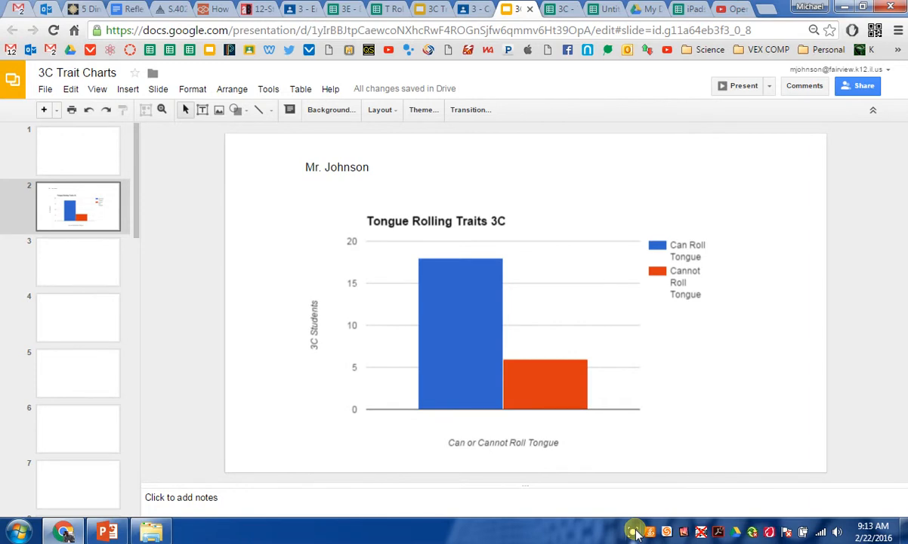
{"action": "left_click", "coordinate": [634, 532]}
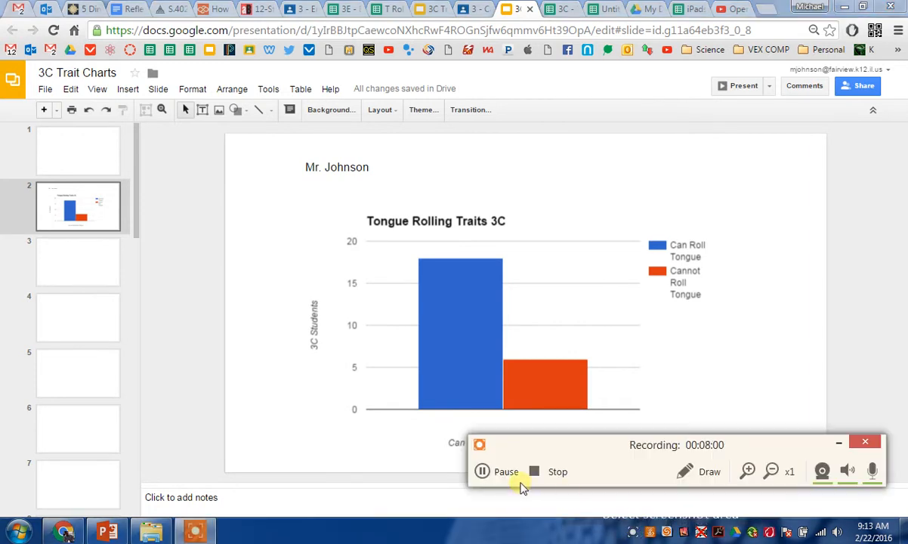